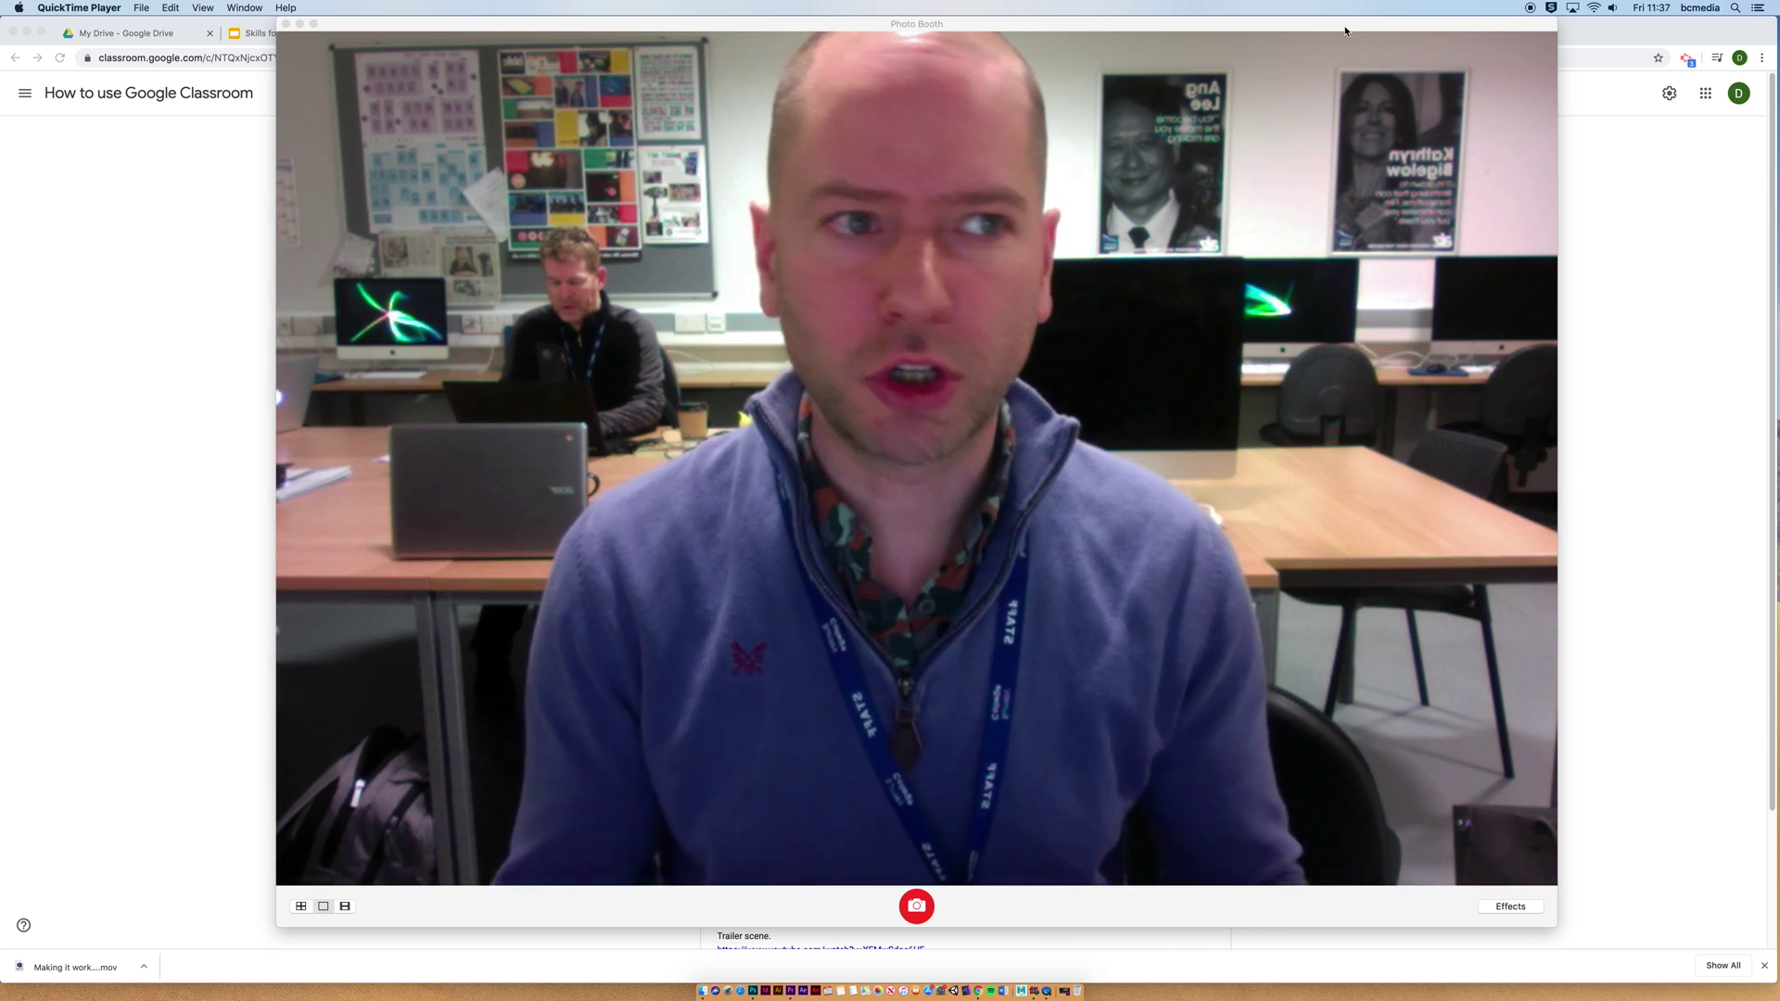
# - Close the Photo Booth webcam preview to reveal the 'How to use Google Classroom' stream
pyautogui.click(287, 24)
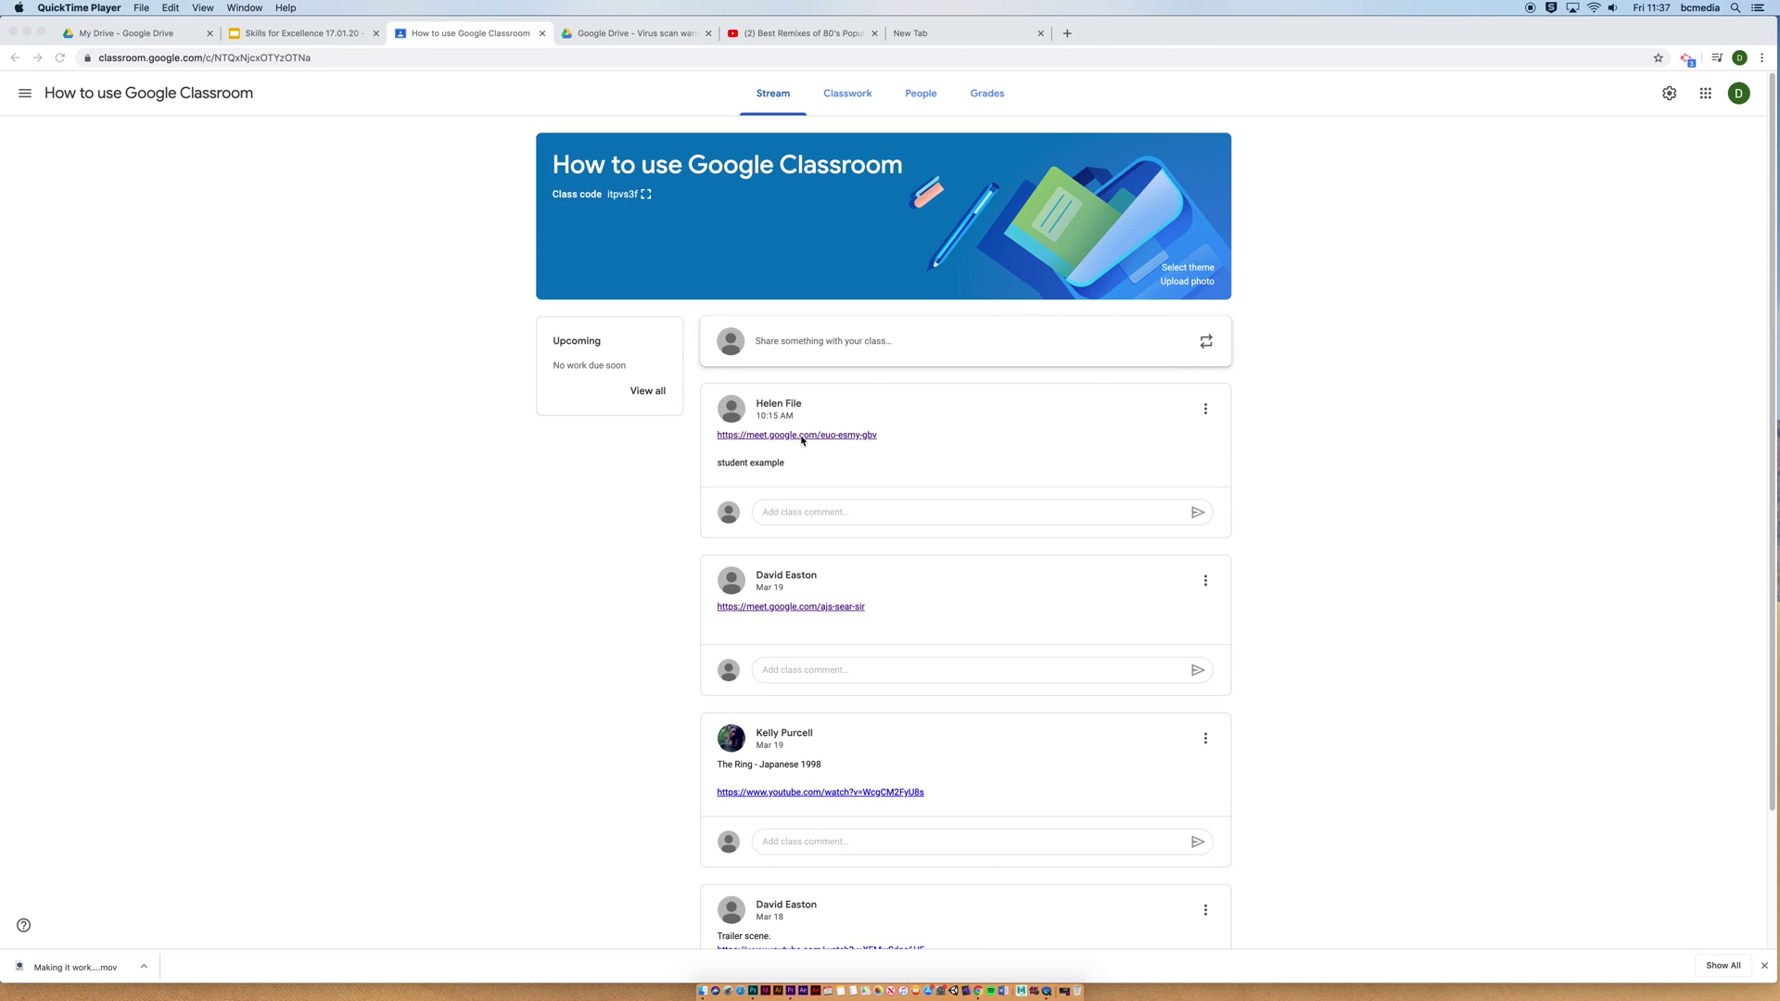
# - Open the meet.google.com link from the top Classroom post in a new tab
pyautogui.click(802, 441)
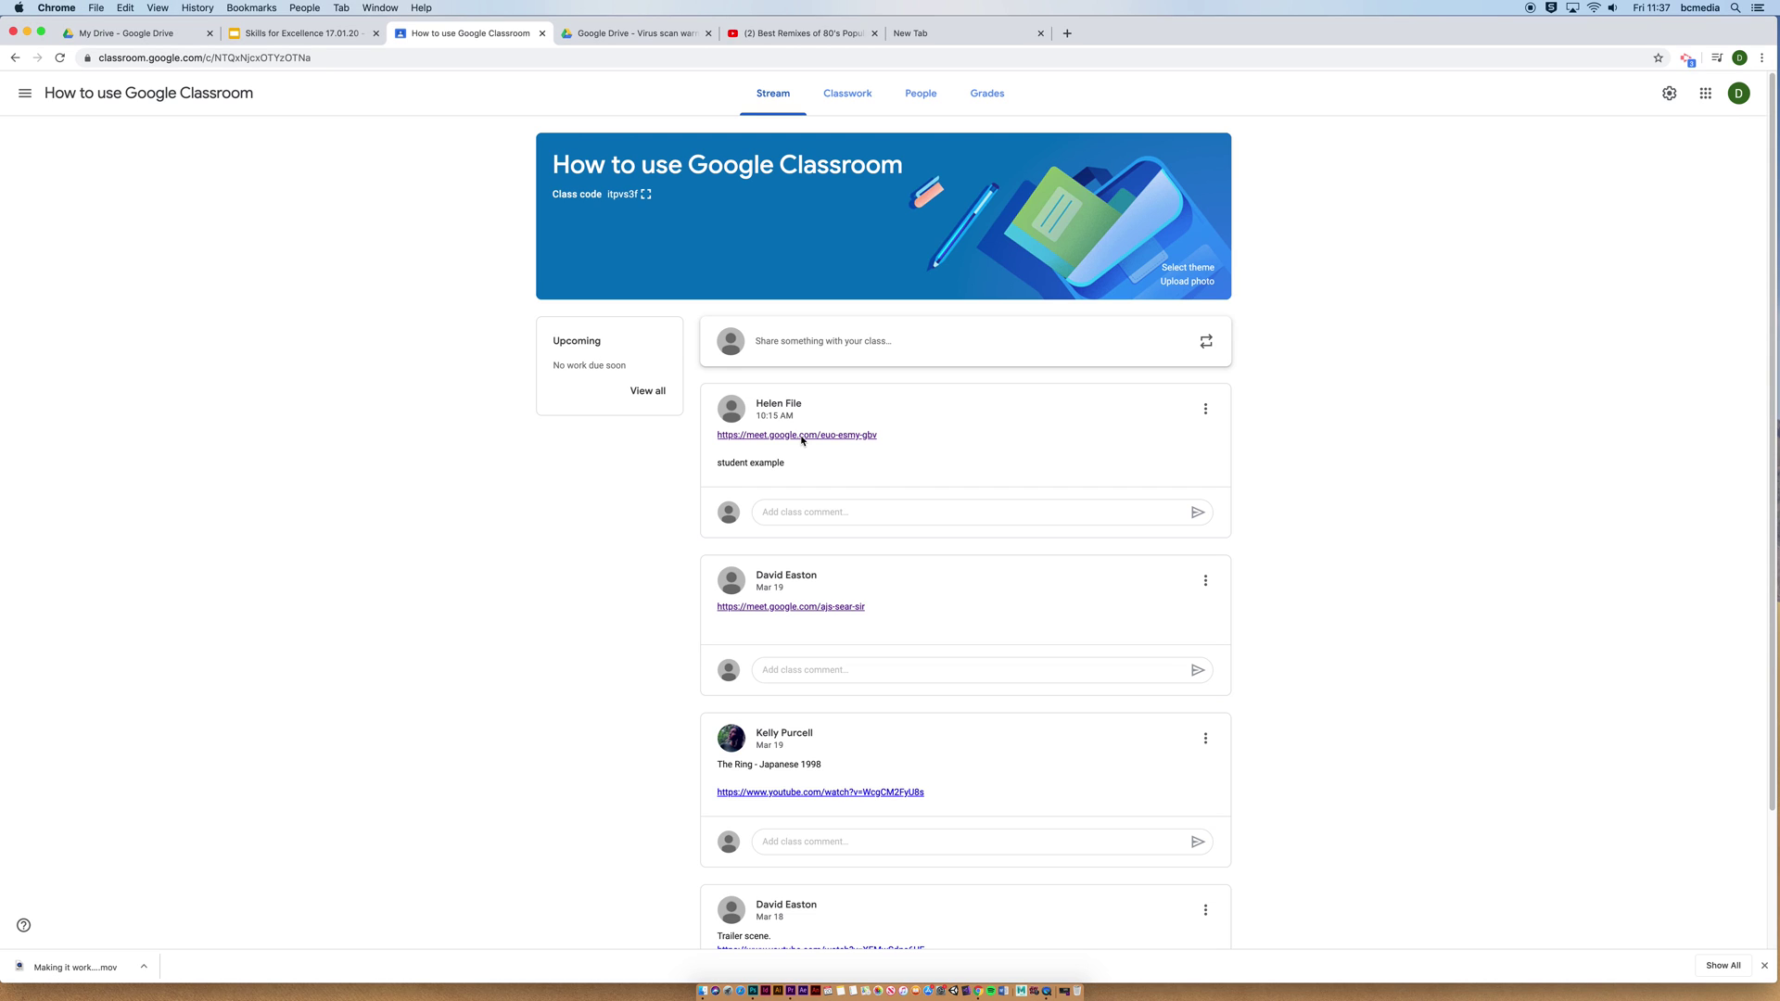
pyautogui.click(809, 439)
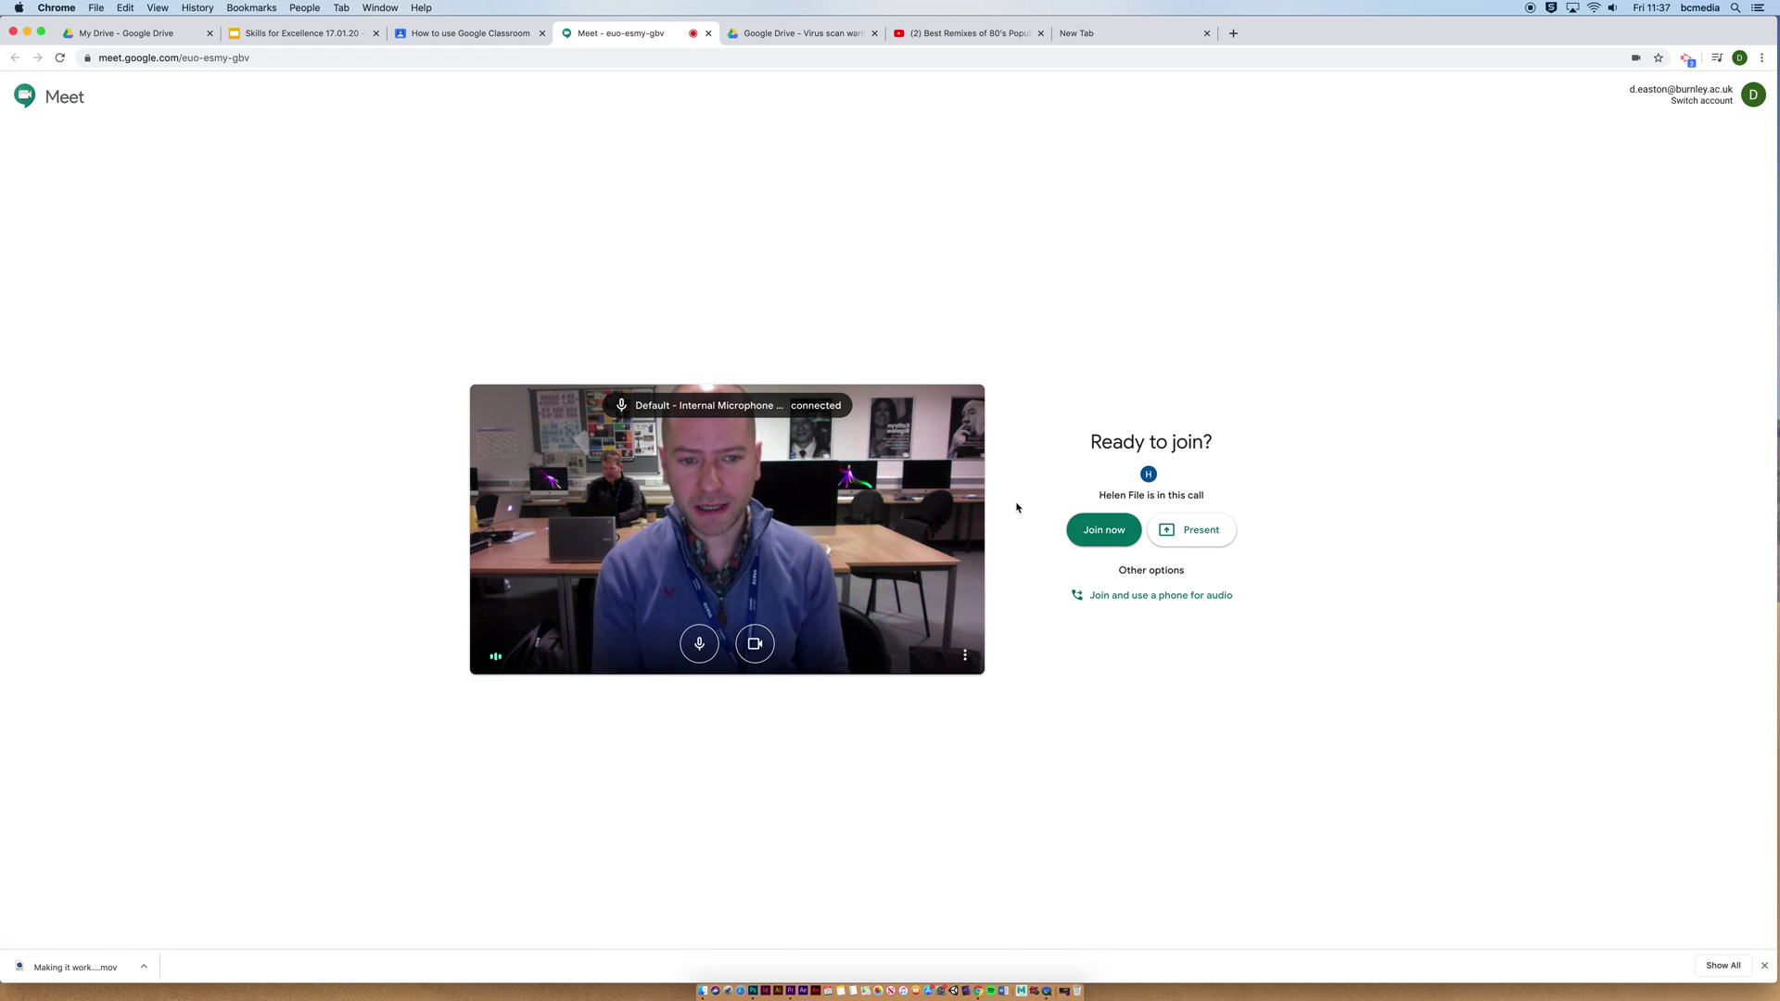
# - Join the Google Meet call from the 'Ready to join?' screen
pyautogui.click(1113, 533)
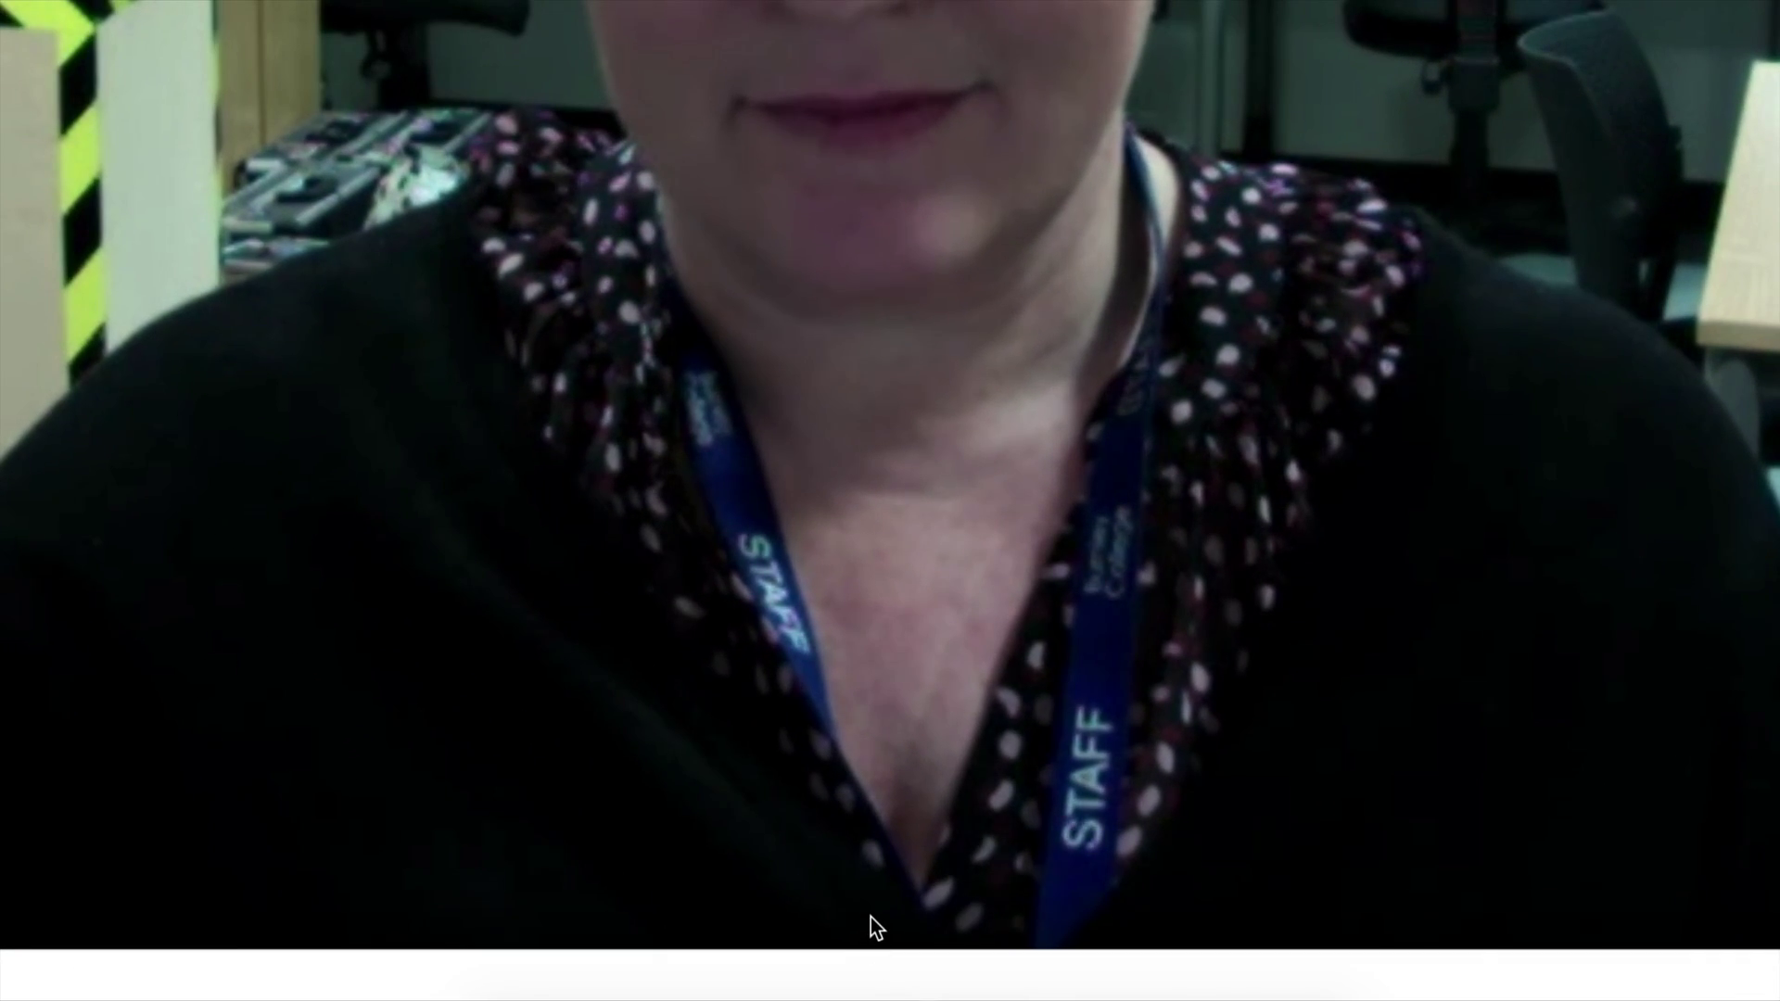
pyautogui.moveTo(890, 754)
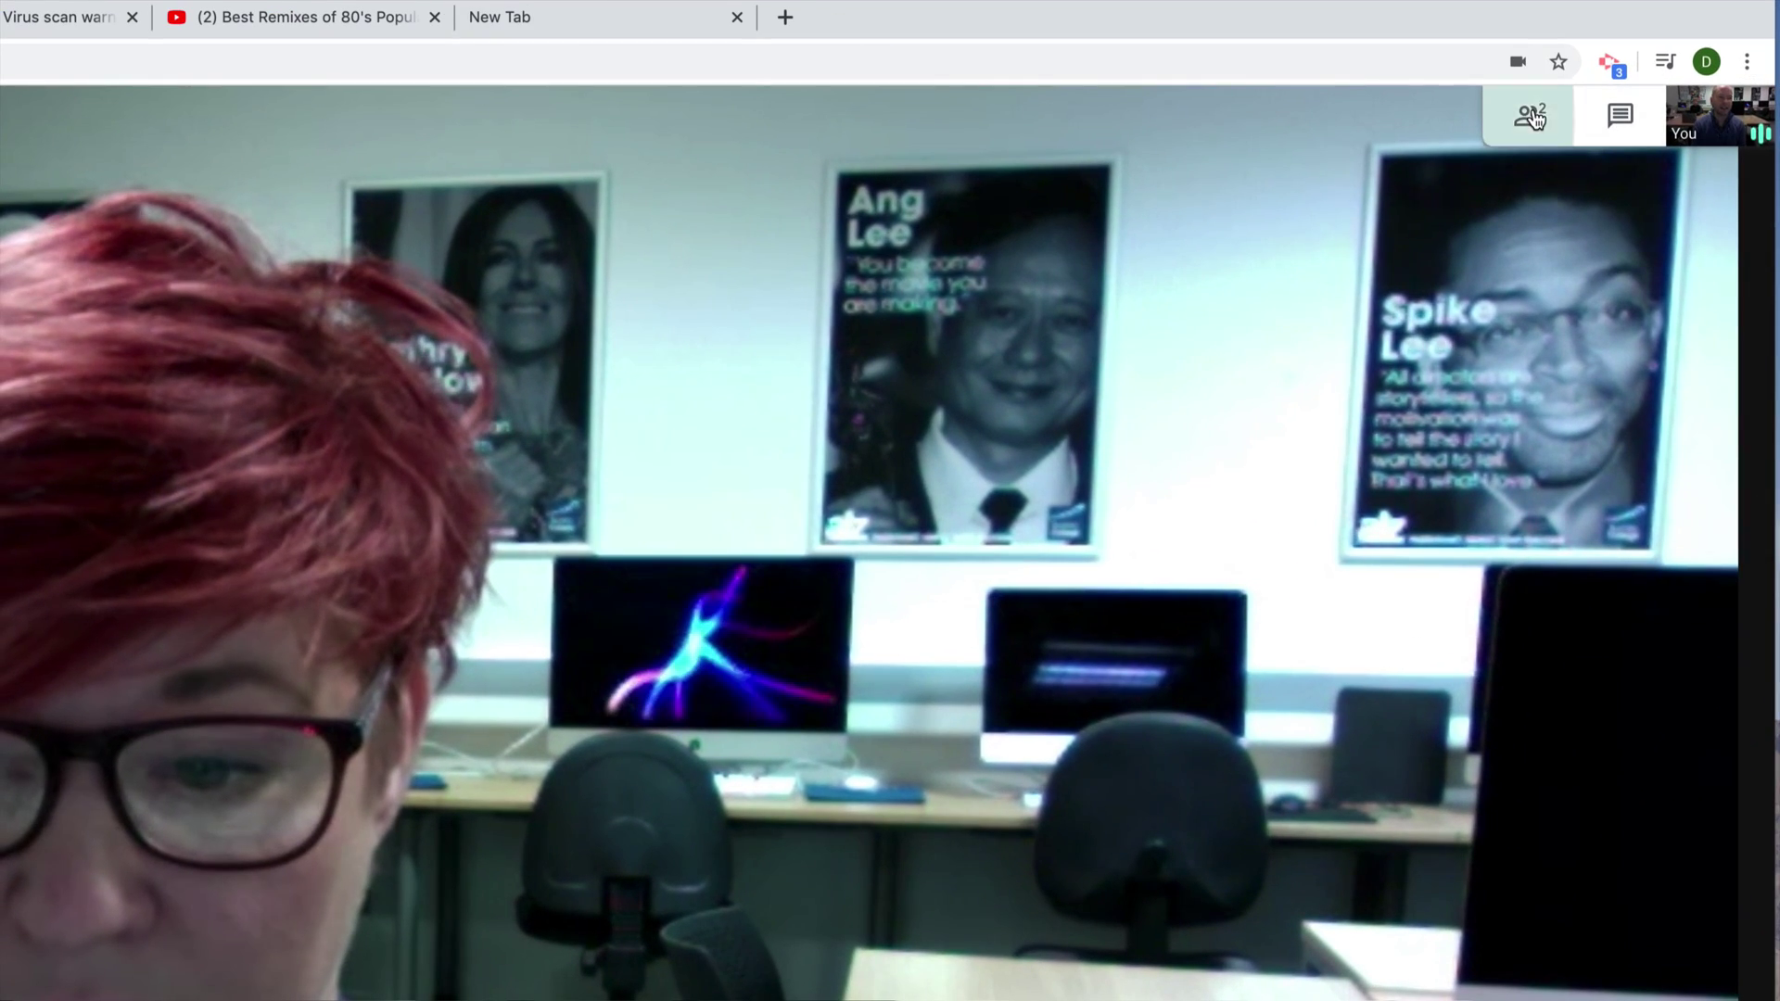
# - Open the side panel's participant list, then switch it to the empty meeting chat
pyautogui.click(1543, 111)
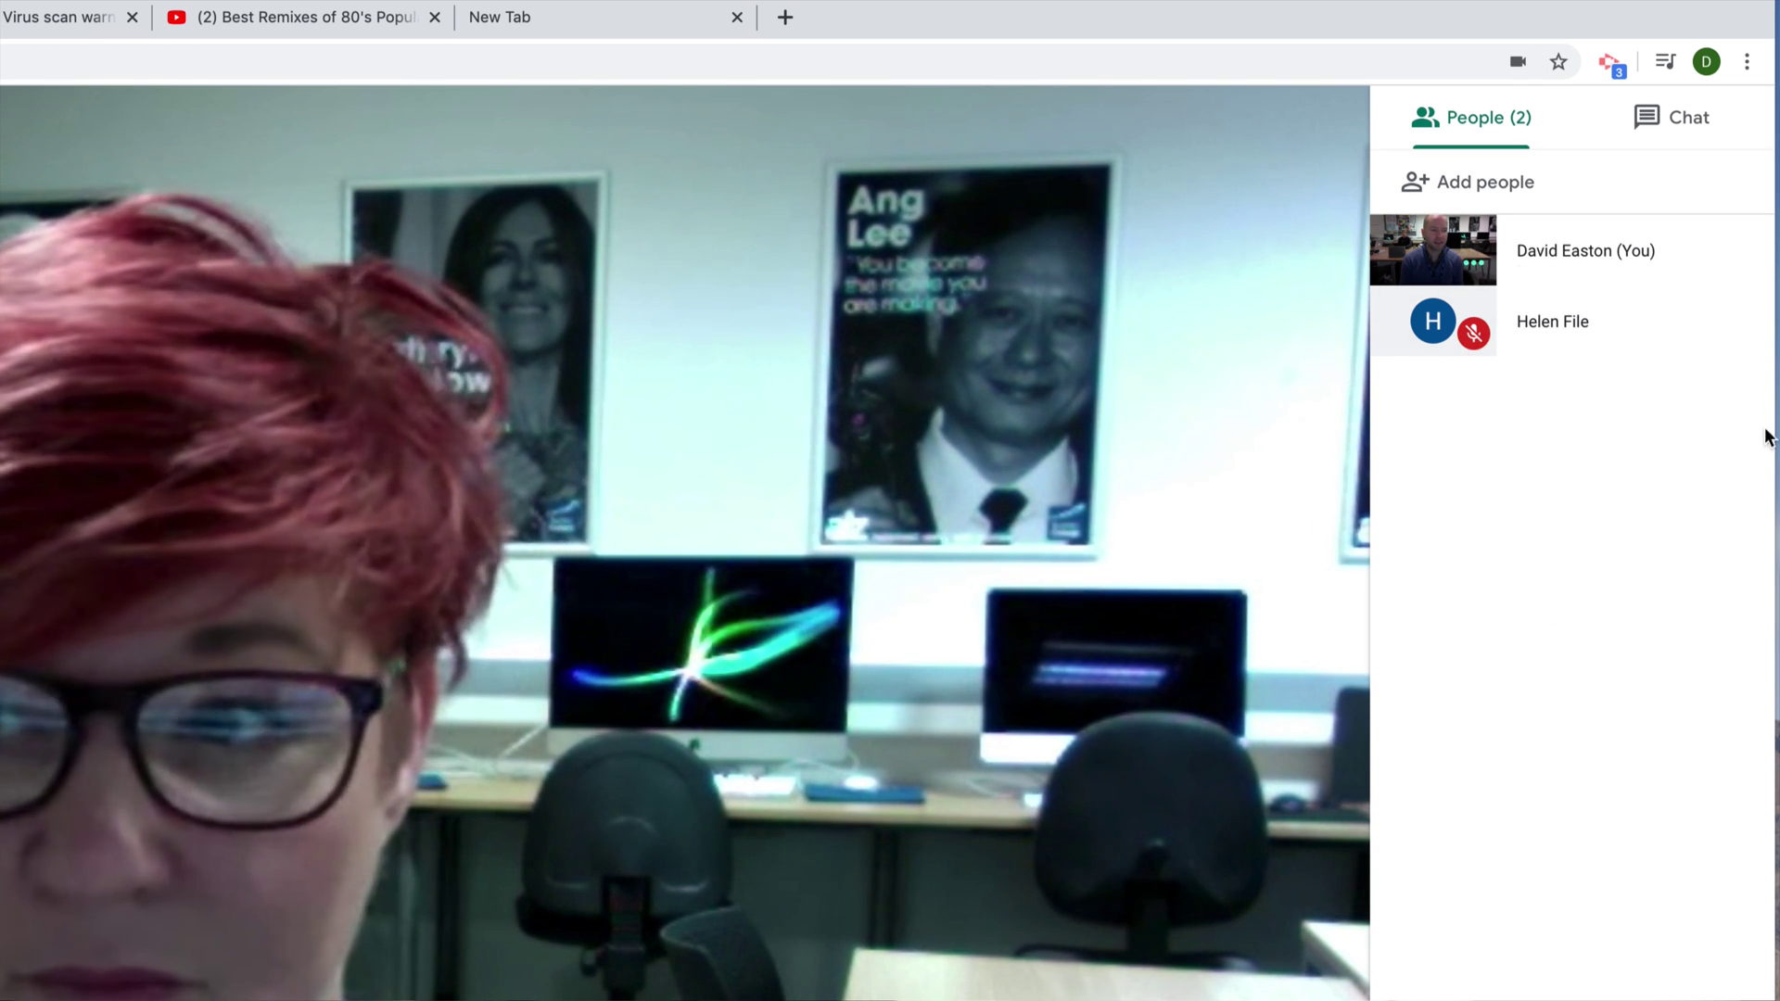
pyautogui.click(1689, 121)
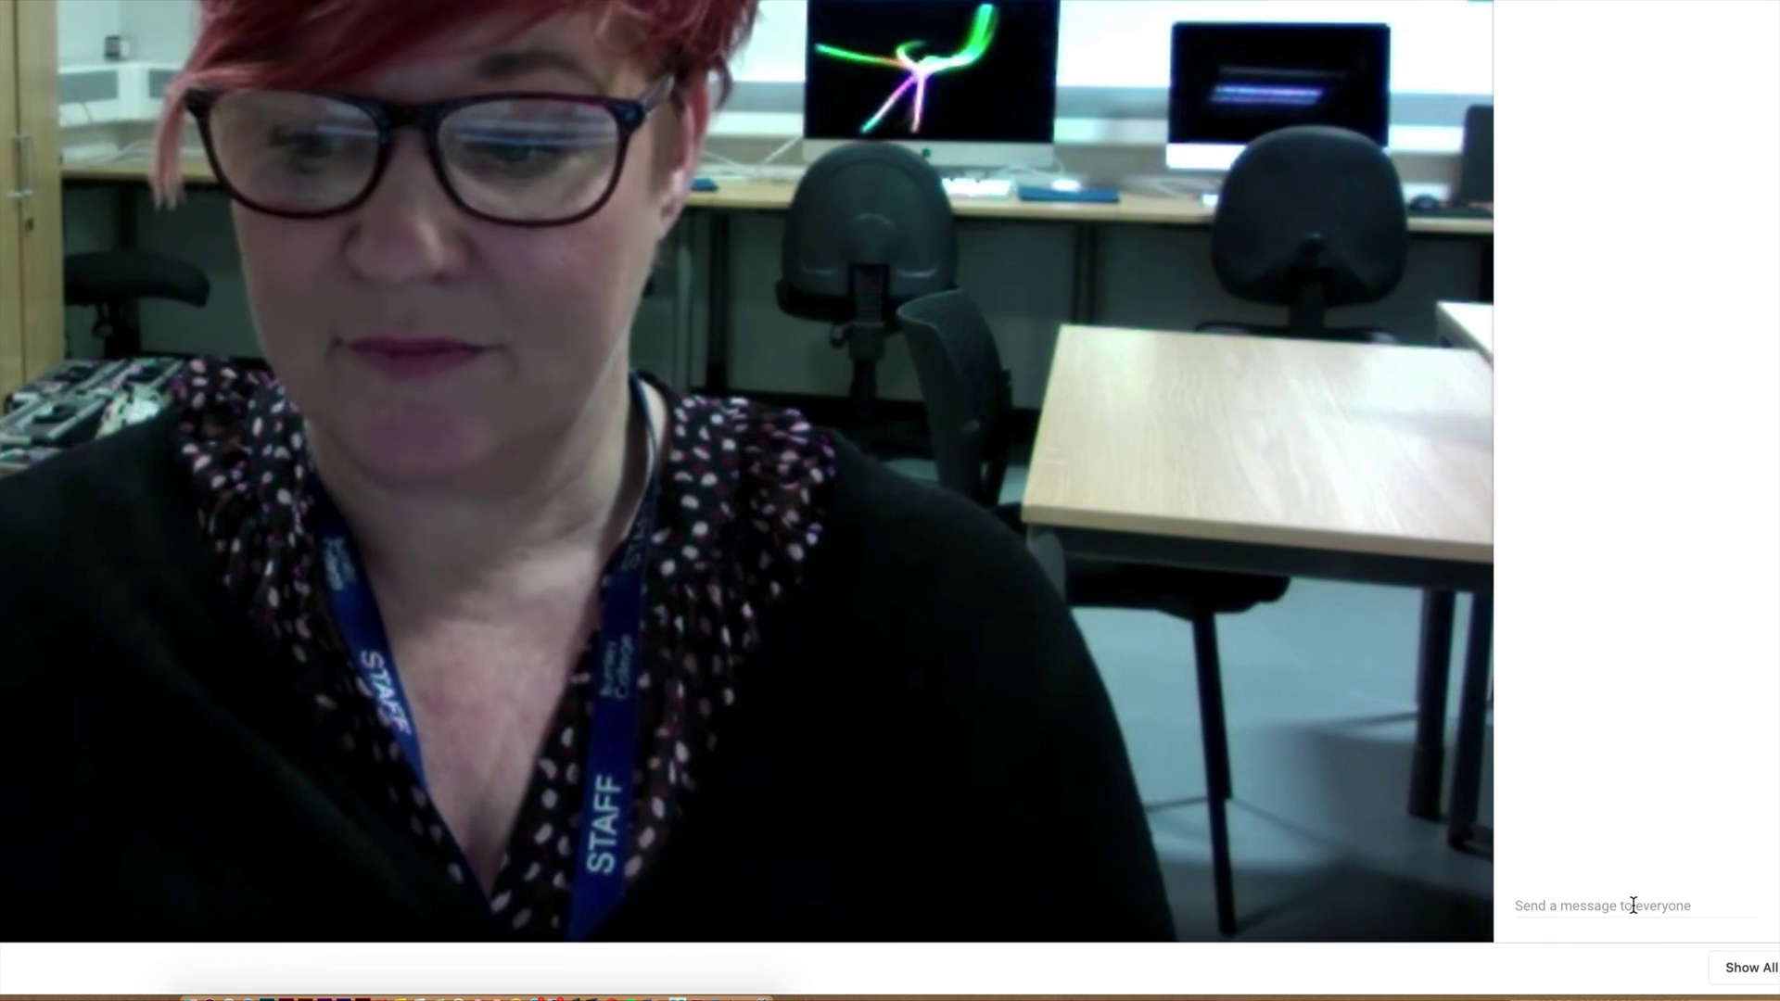
# - Send 'hello' in the meeting chat and return to the People list
pyautogui.click(1637, 916)
pyautogui.write('hello')
pyautogui.press('Return')
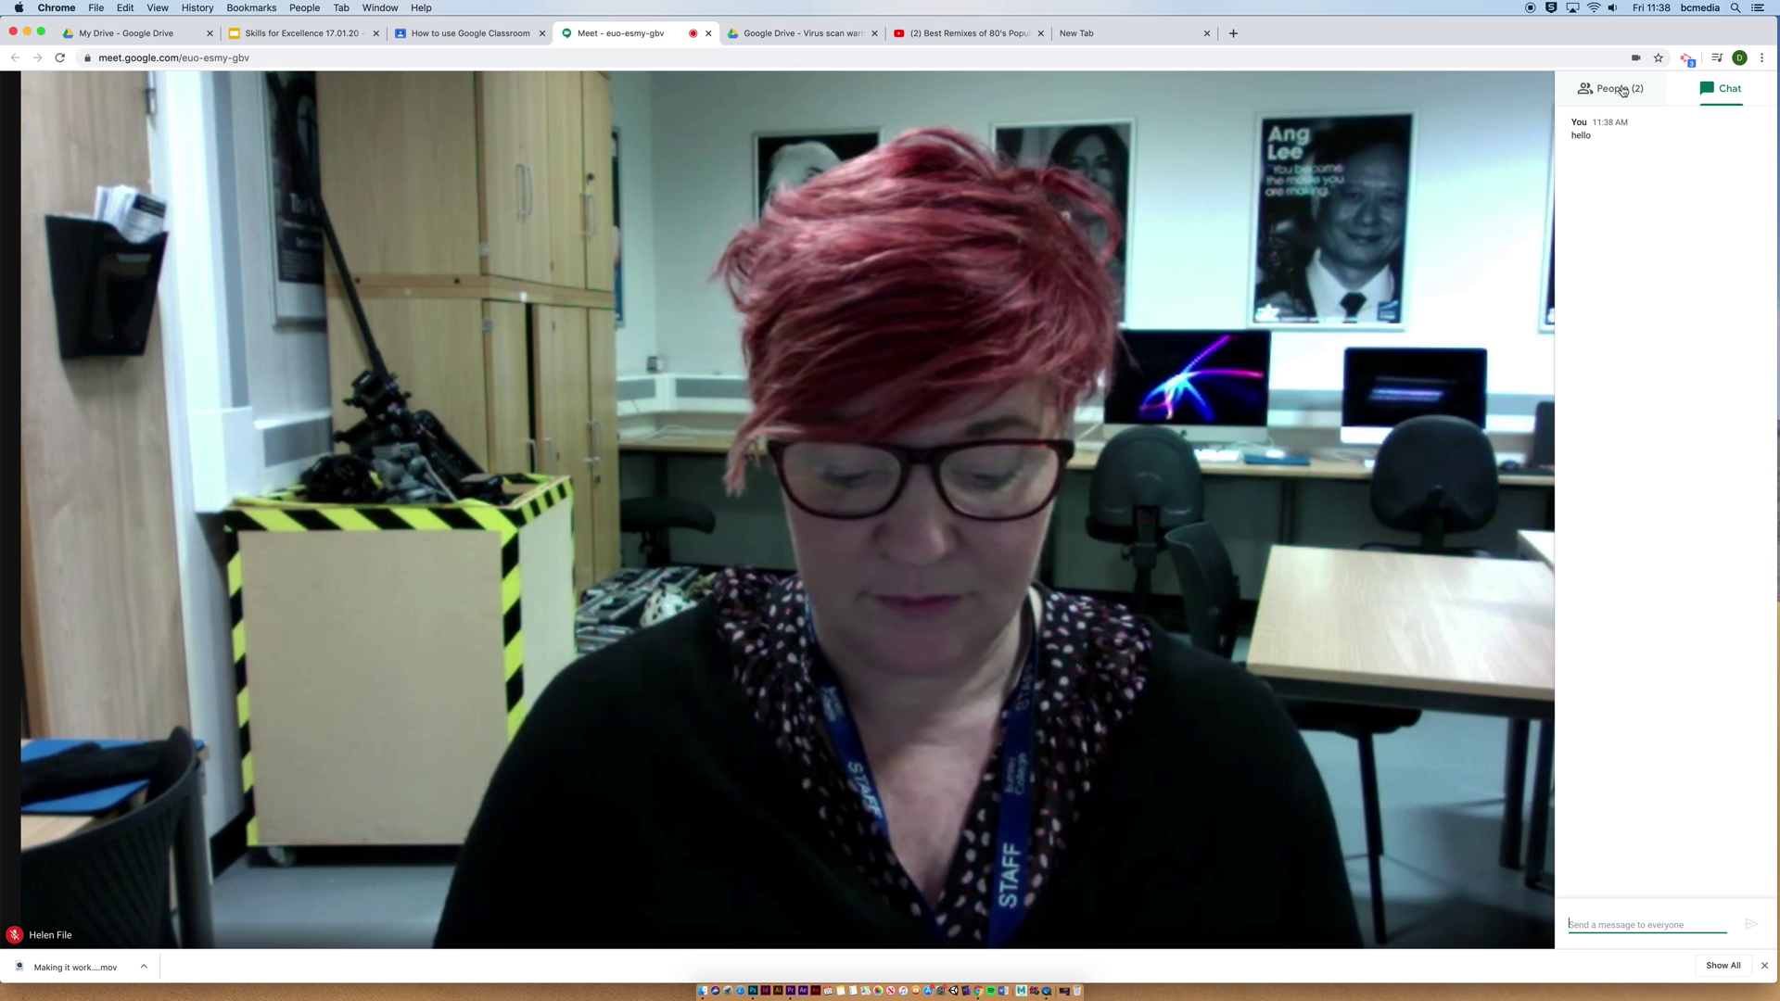
pyautogui.click(1622, 90)
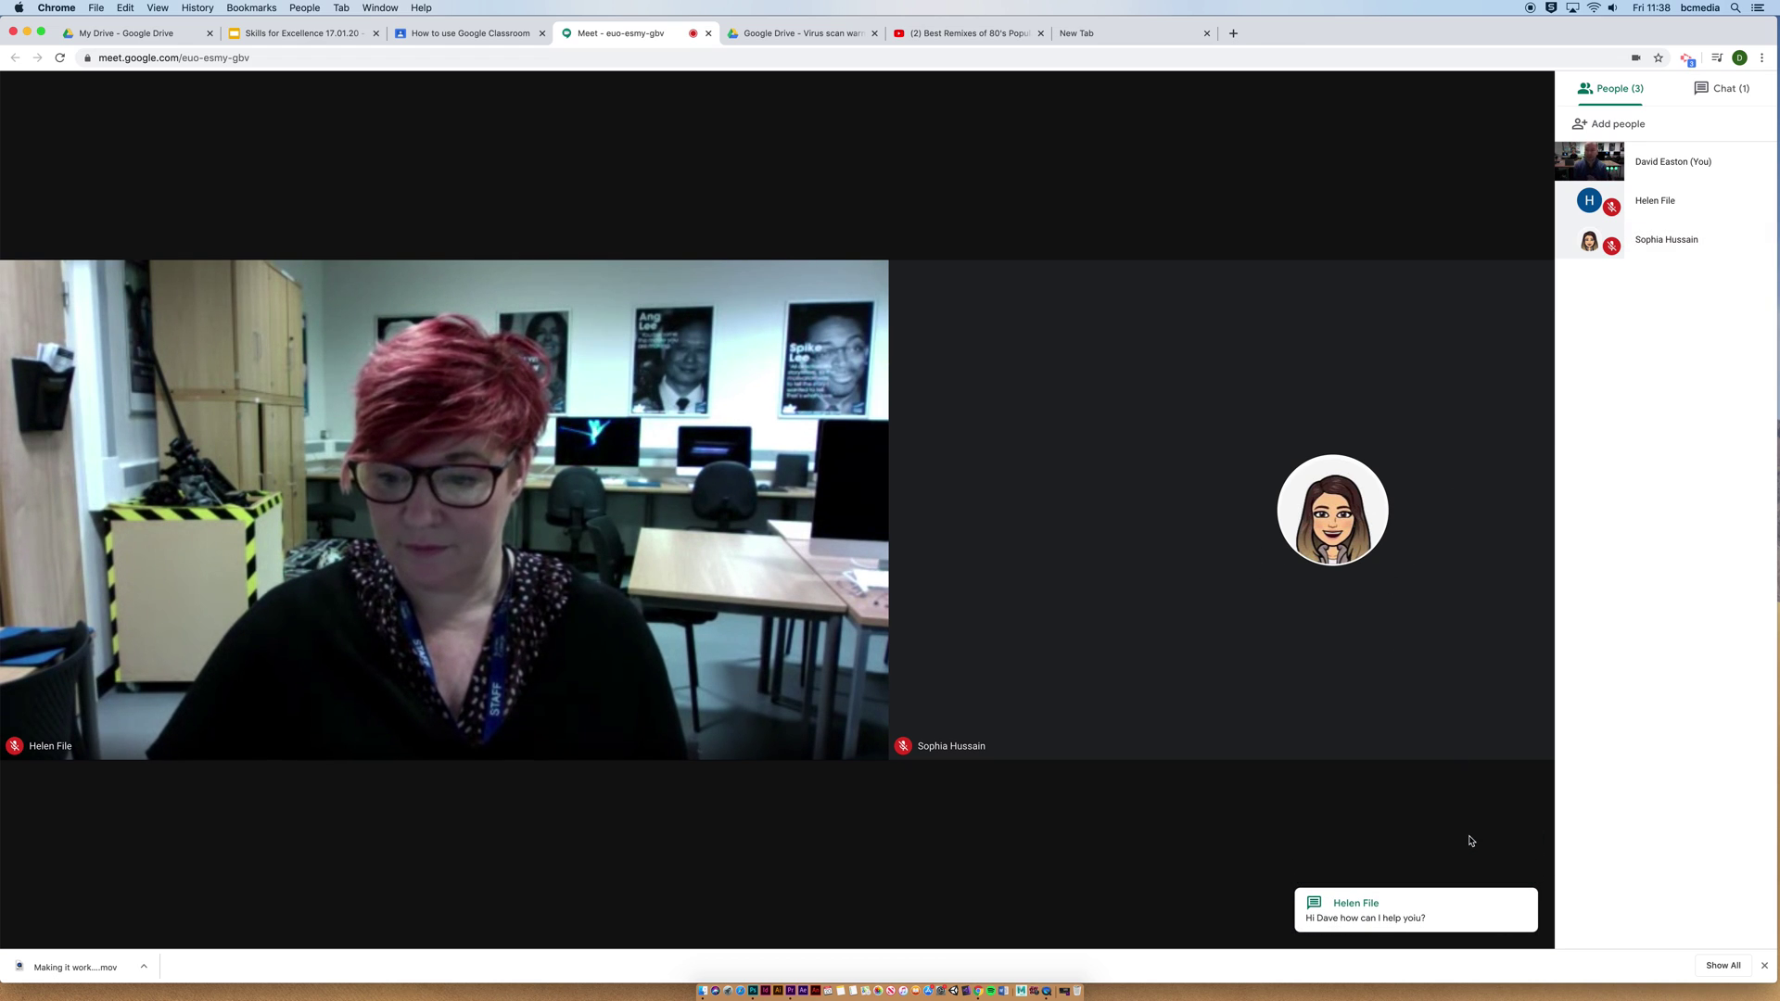
# - Close the participants panel and bring up the Present now options
pyautogui.click(1471, 841)
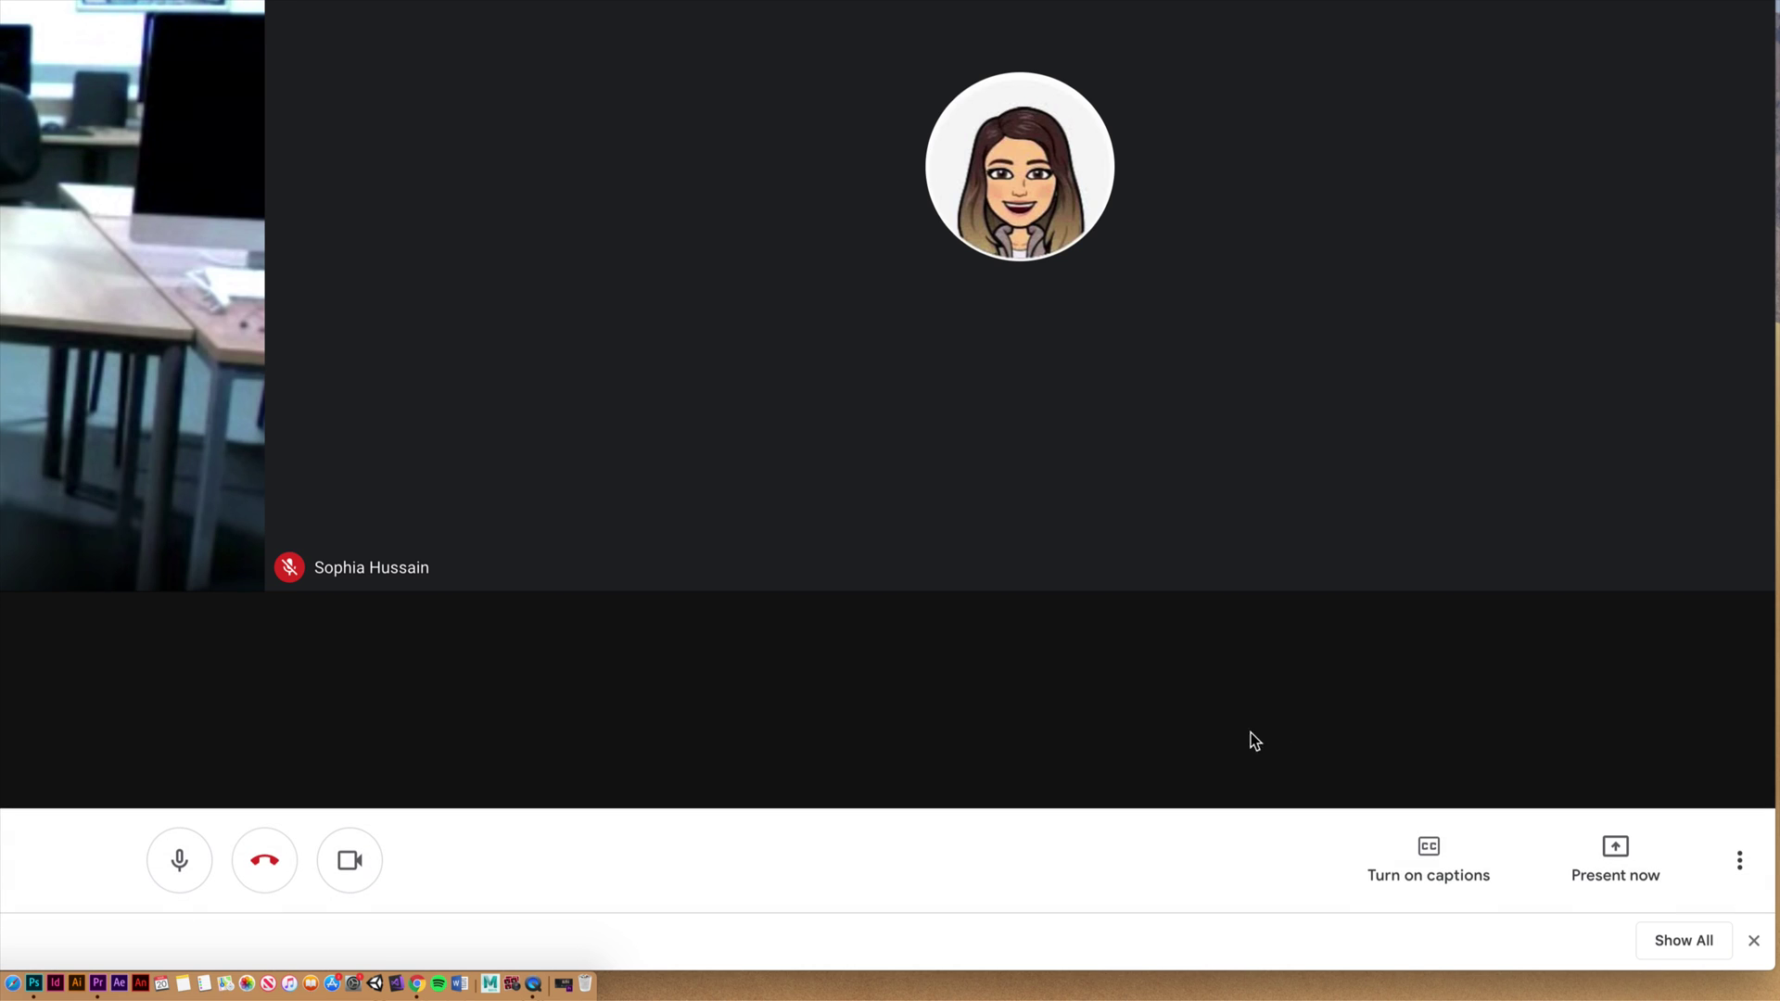
pyautogui.click(1618, 863)
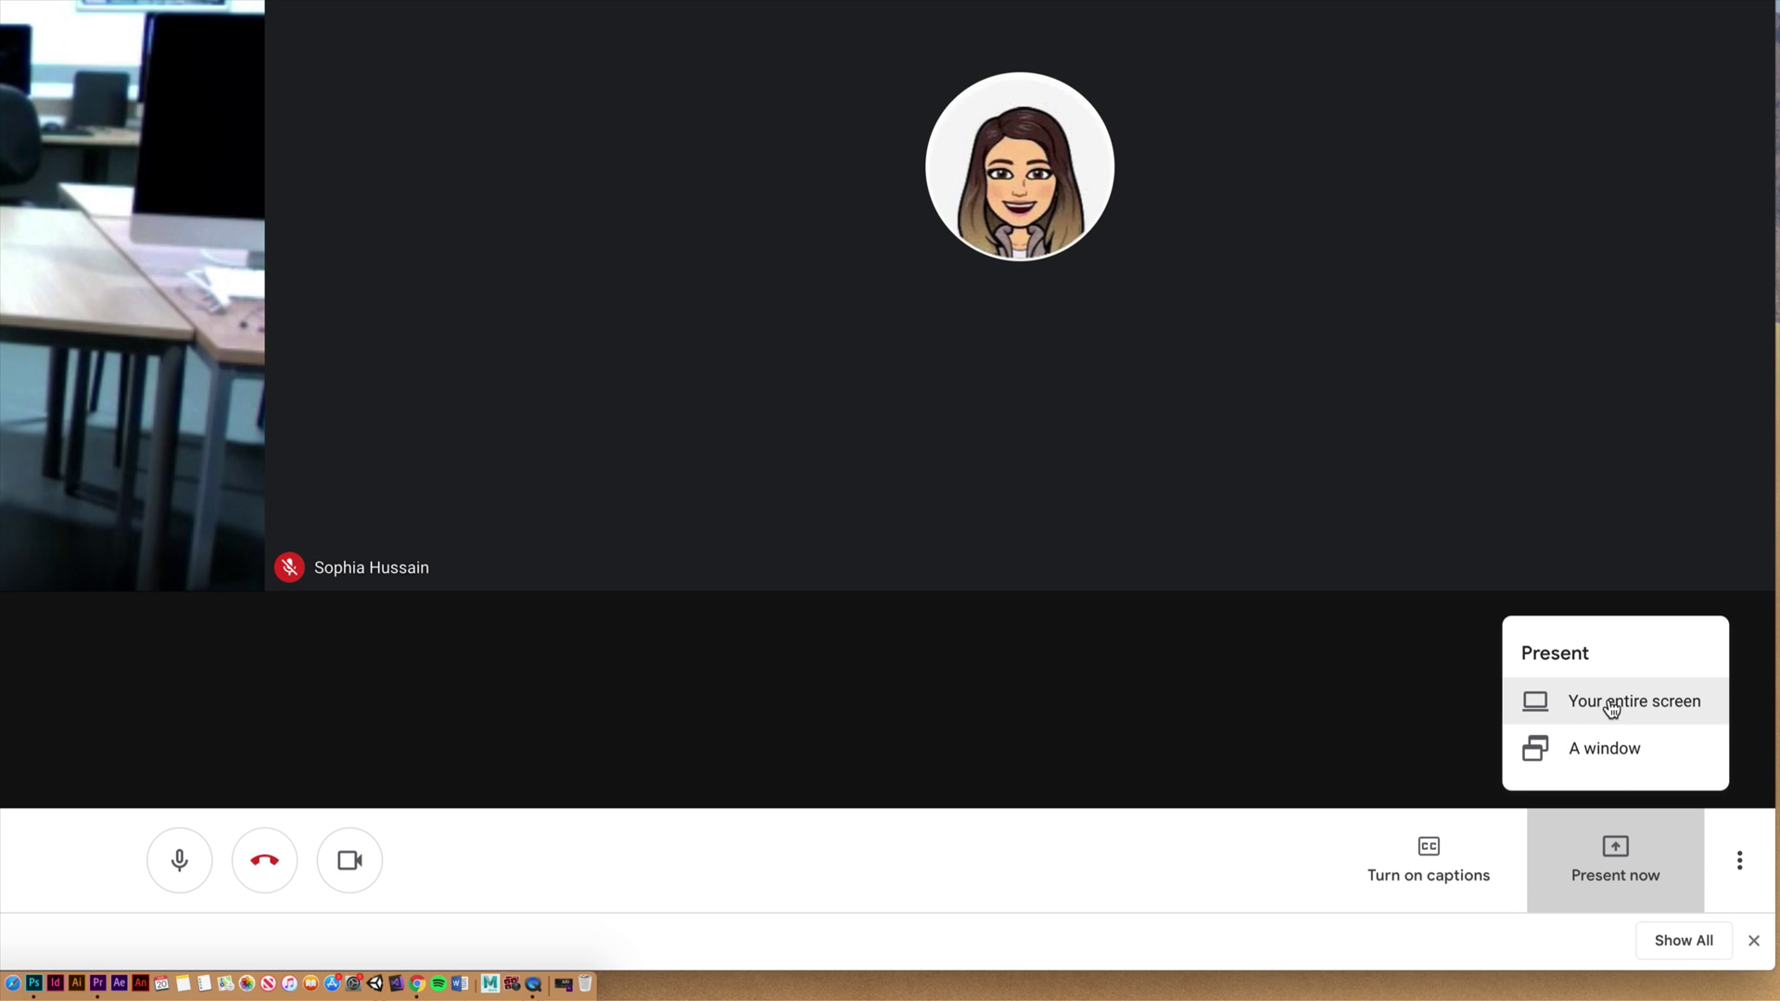
# - Share your entire screen with the call and switch to the 'Skills for Excellence' slides
pyautogui.click(1611, 705)
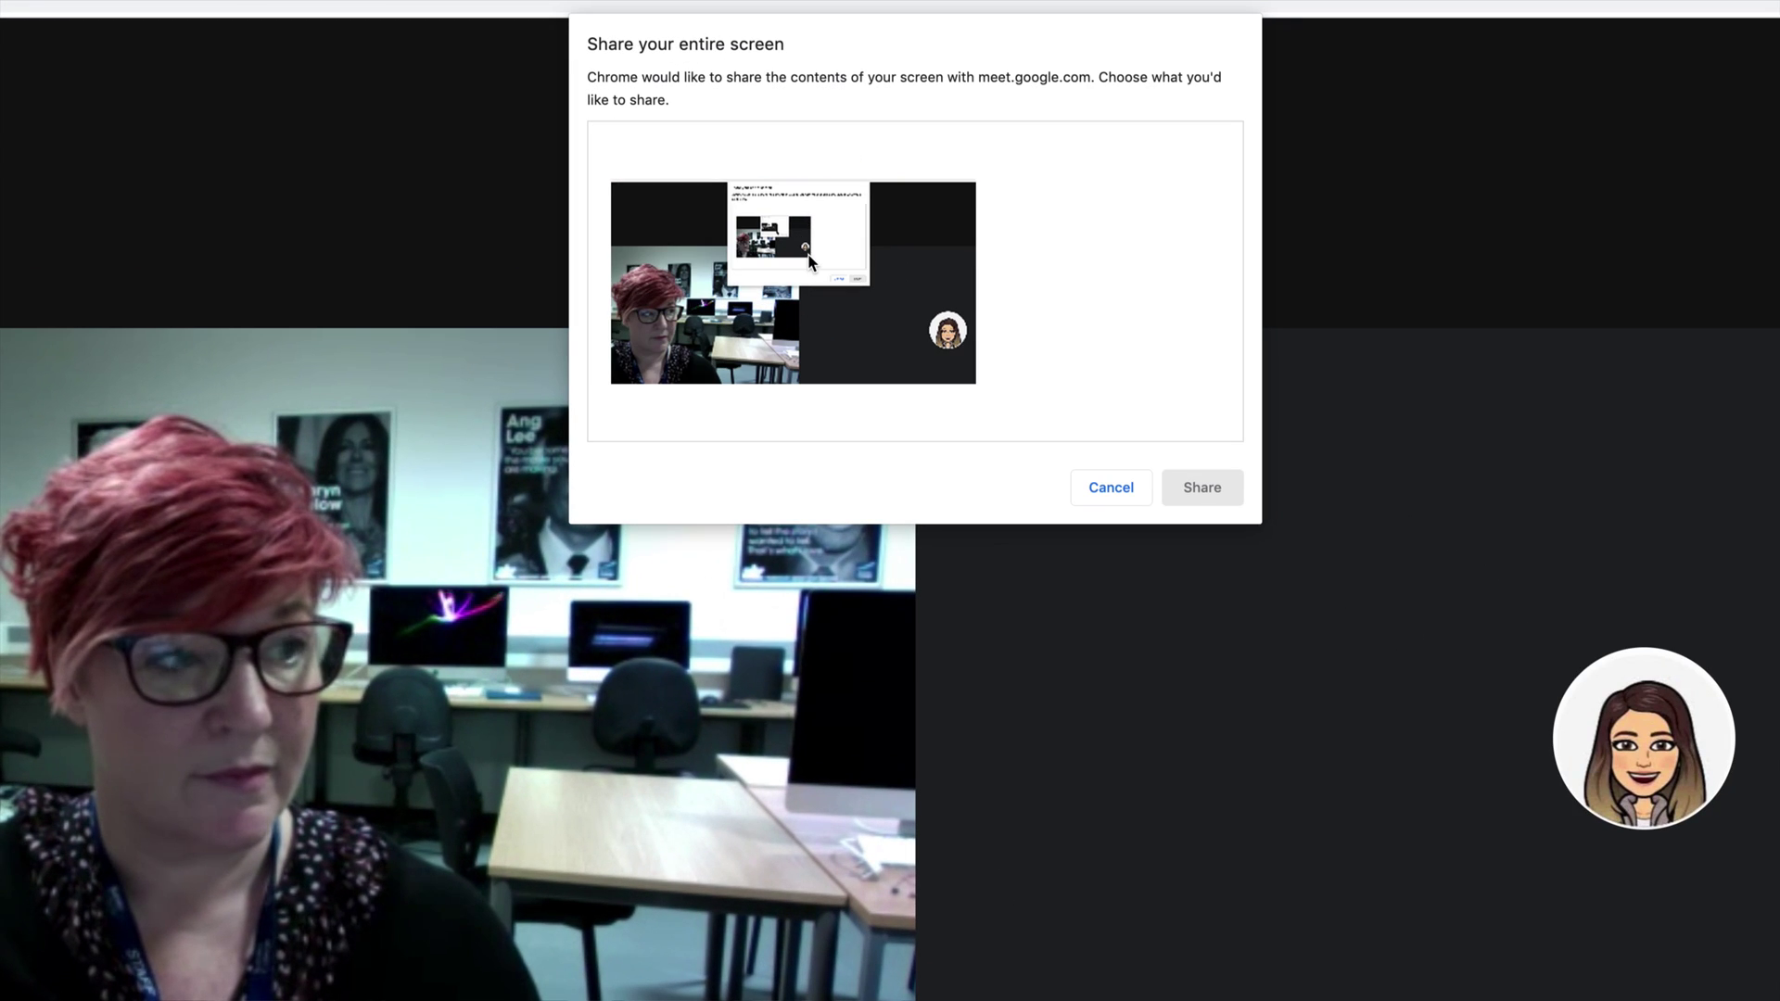
pyautogui.click(812, 278)
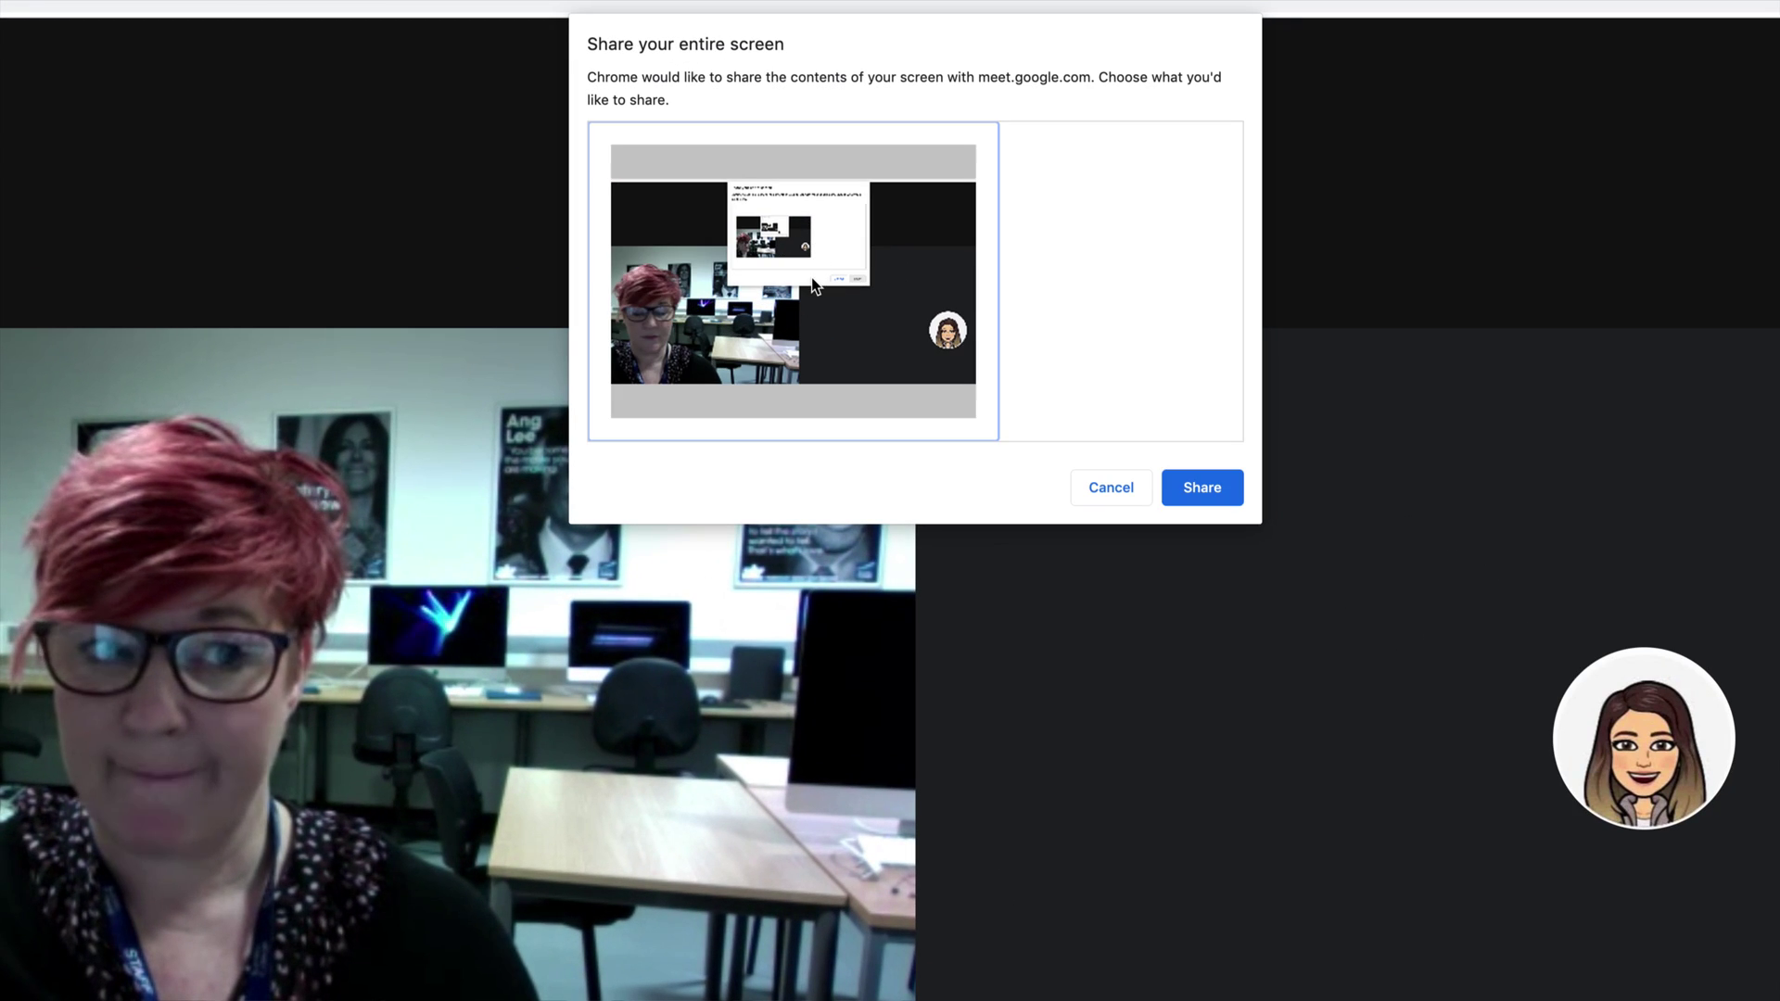
pyautogui.click(1207, 488)
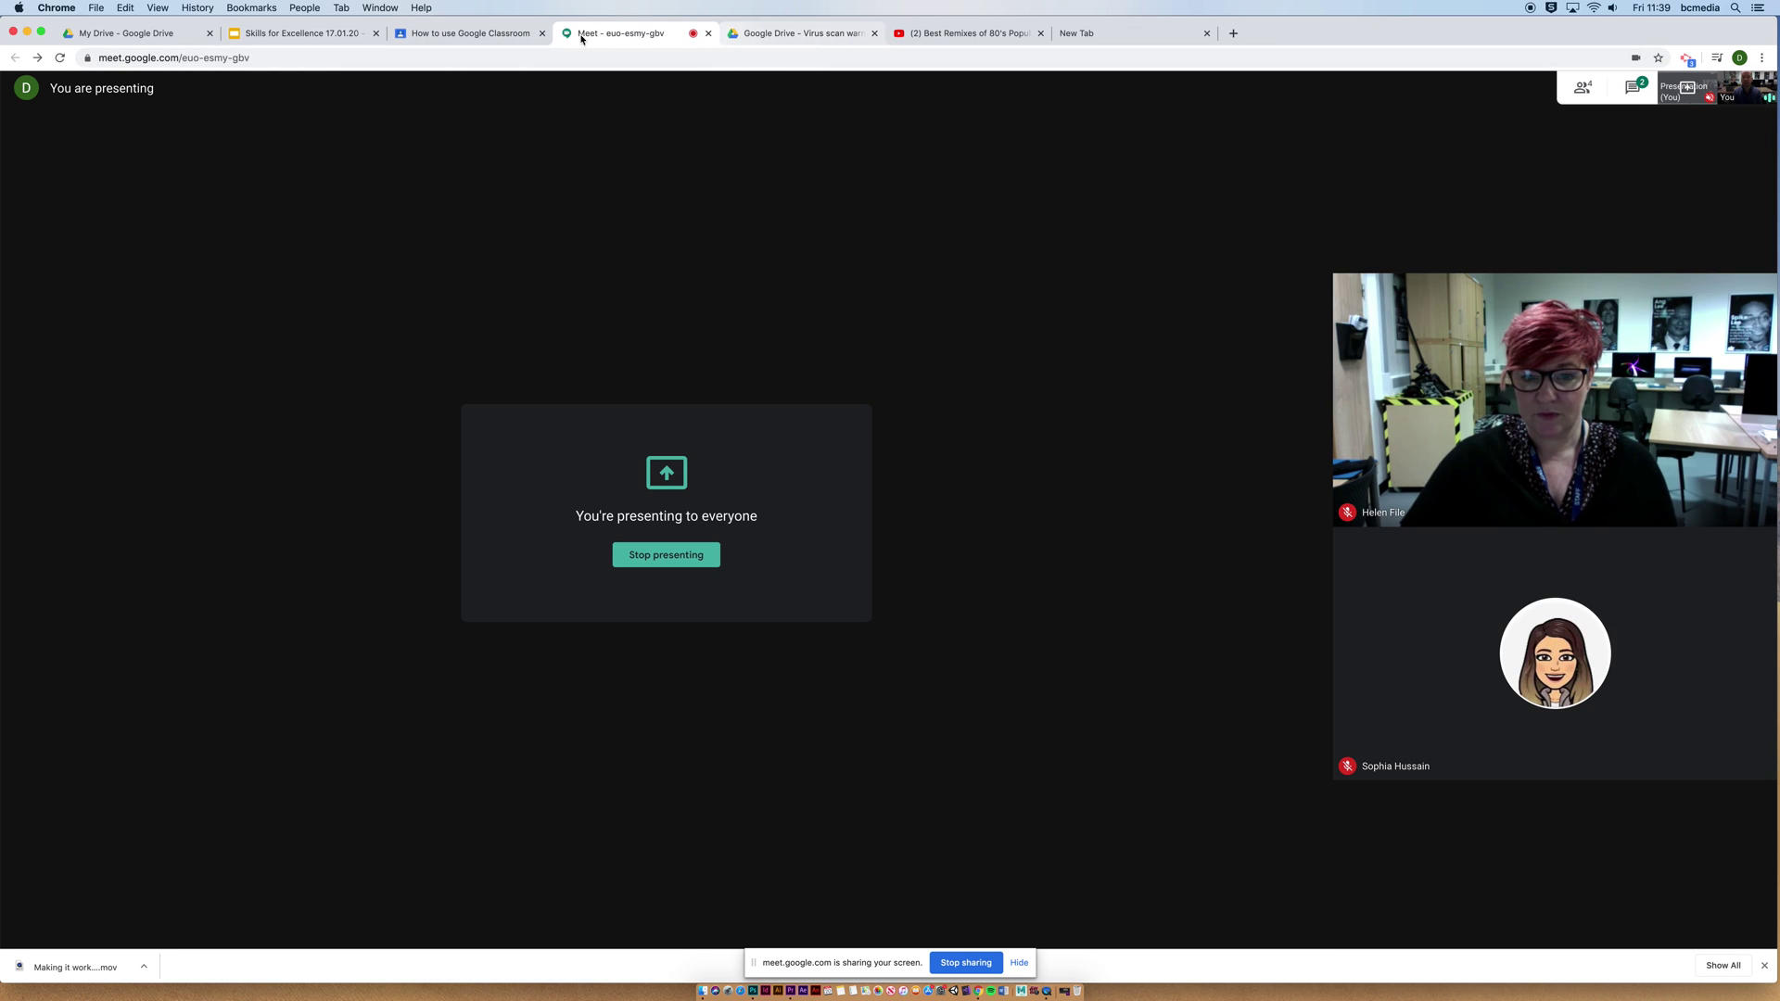
pyautogui.click(296, 33)
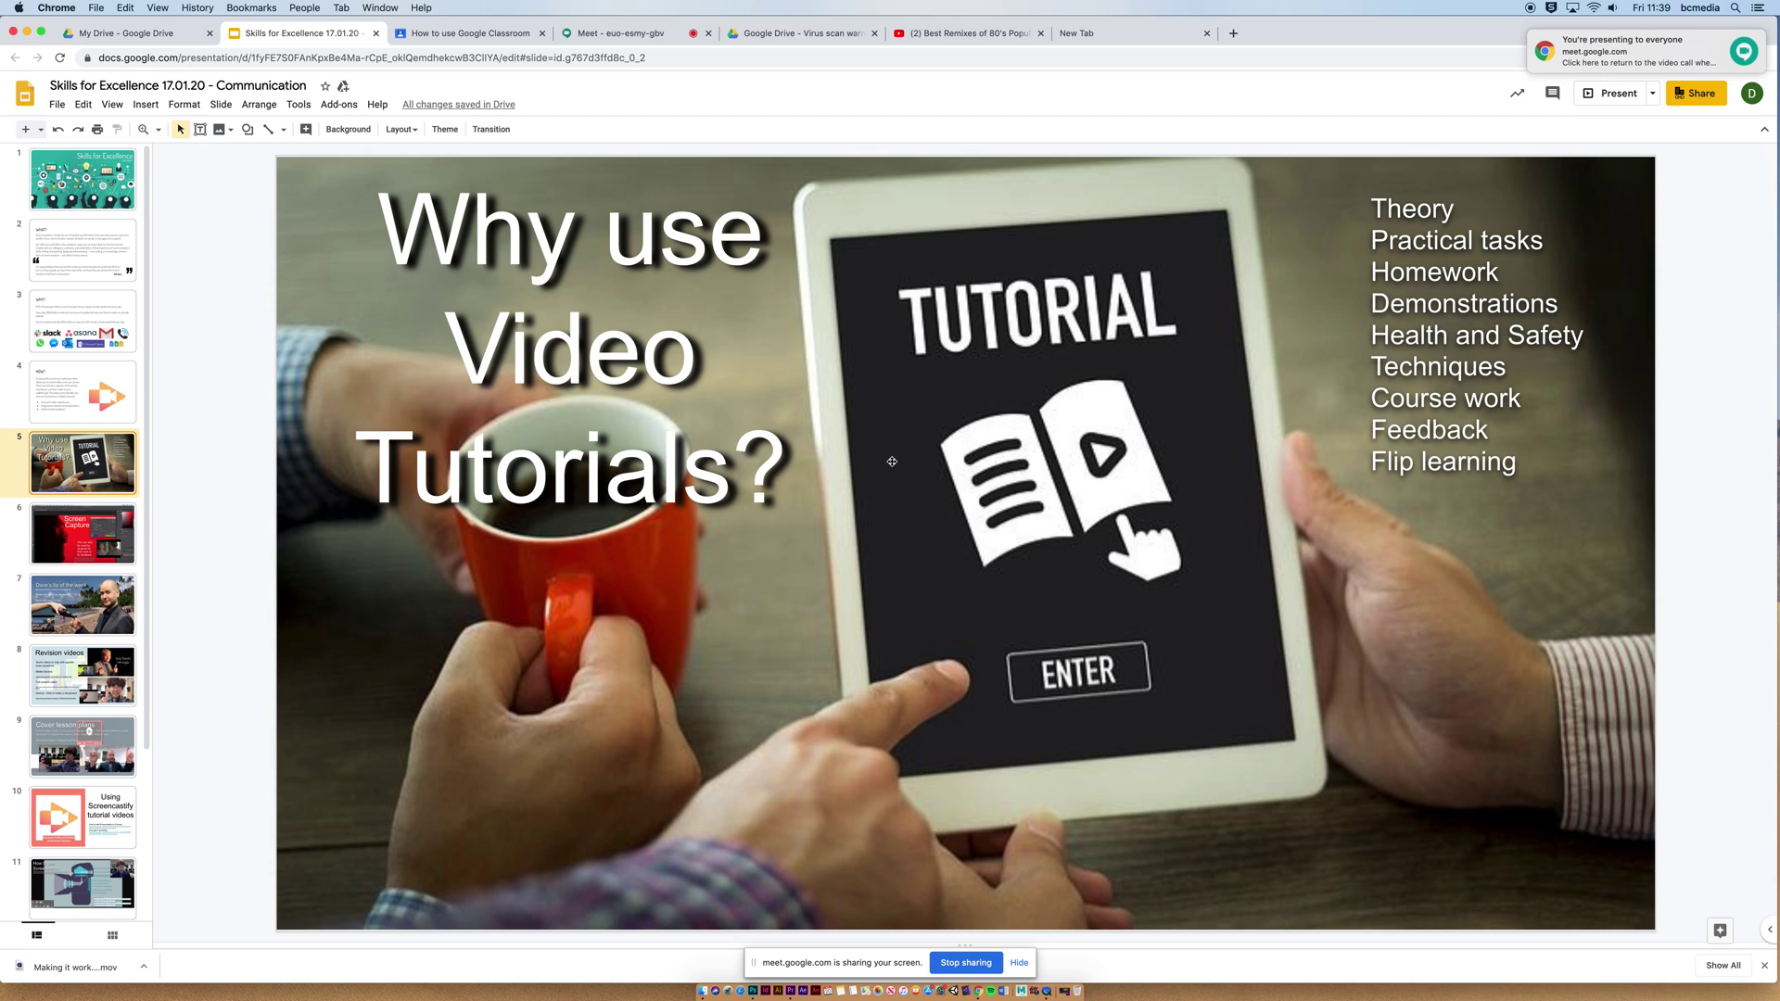
# - Show slide 6, 'Screen Capture', then return to the Meet call tab
pyautogui.click(93, 531)
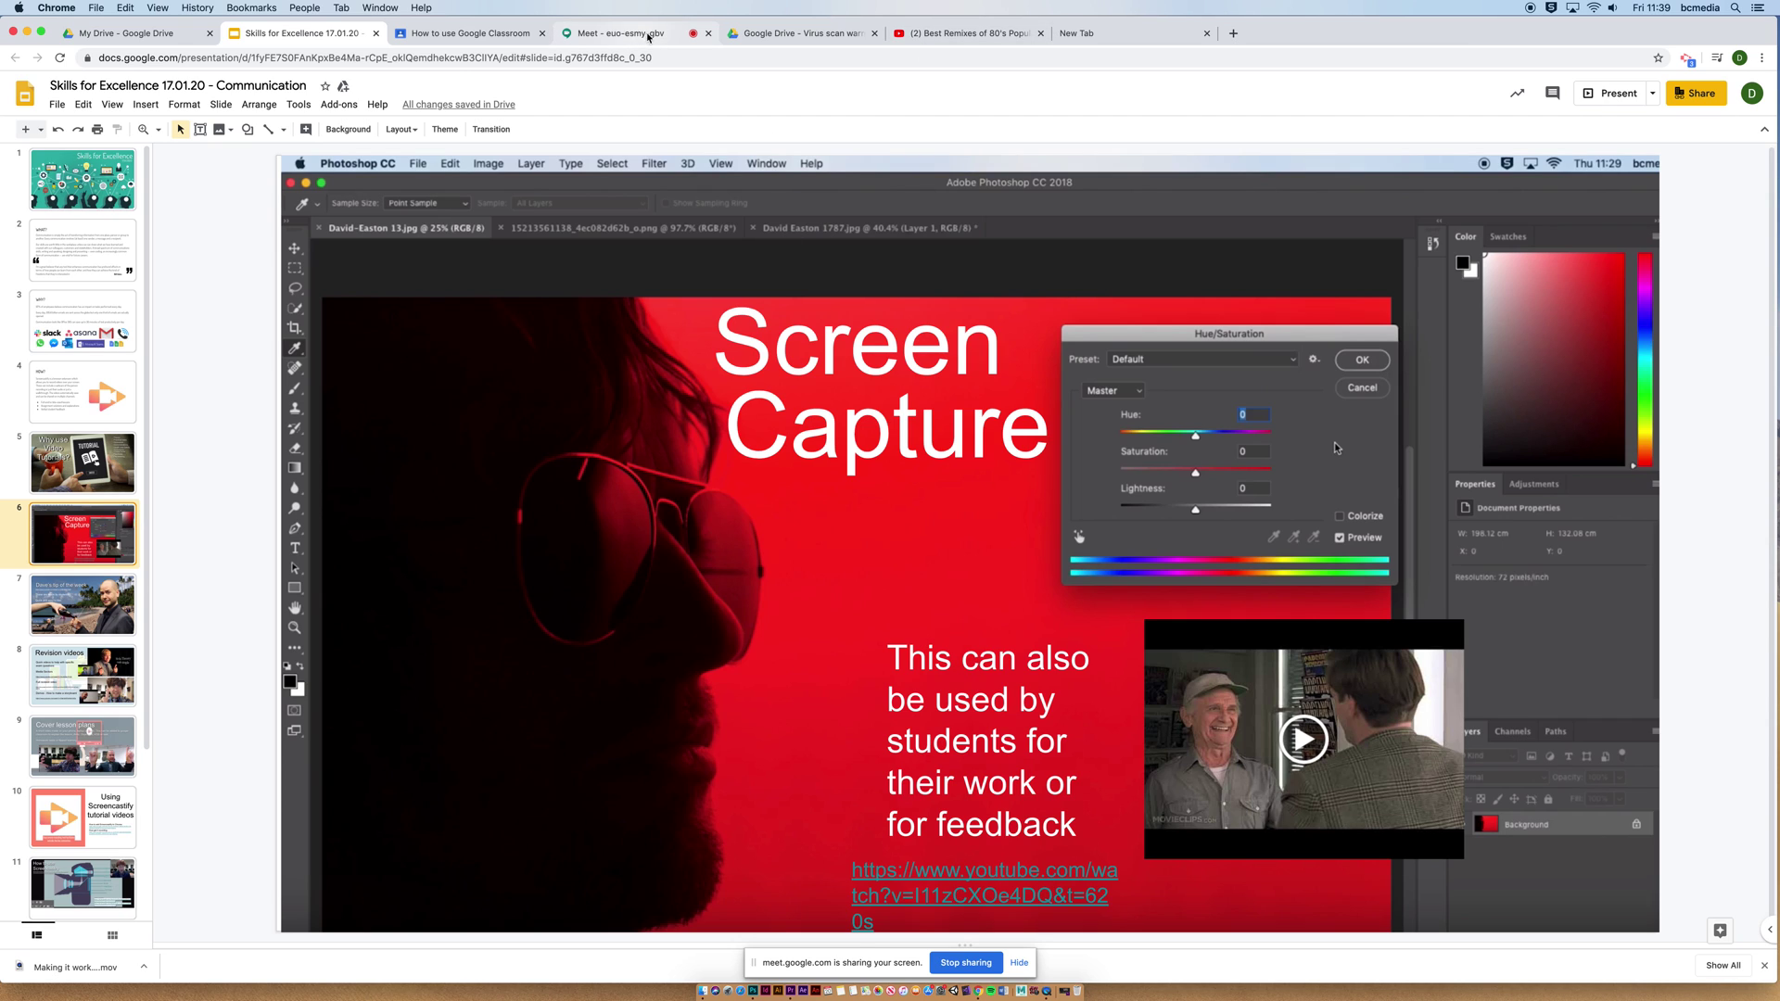
pyautogui.click(609, 34)
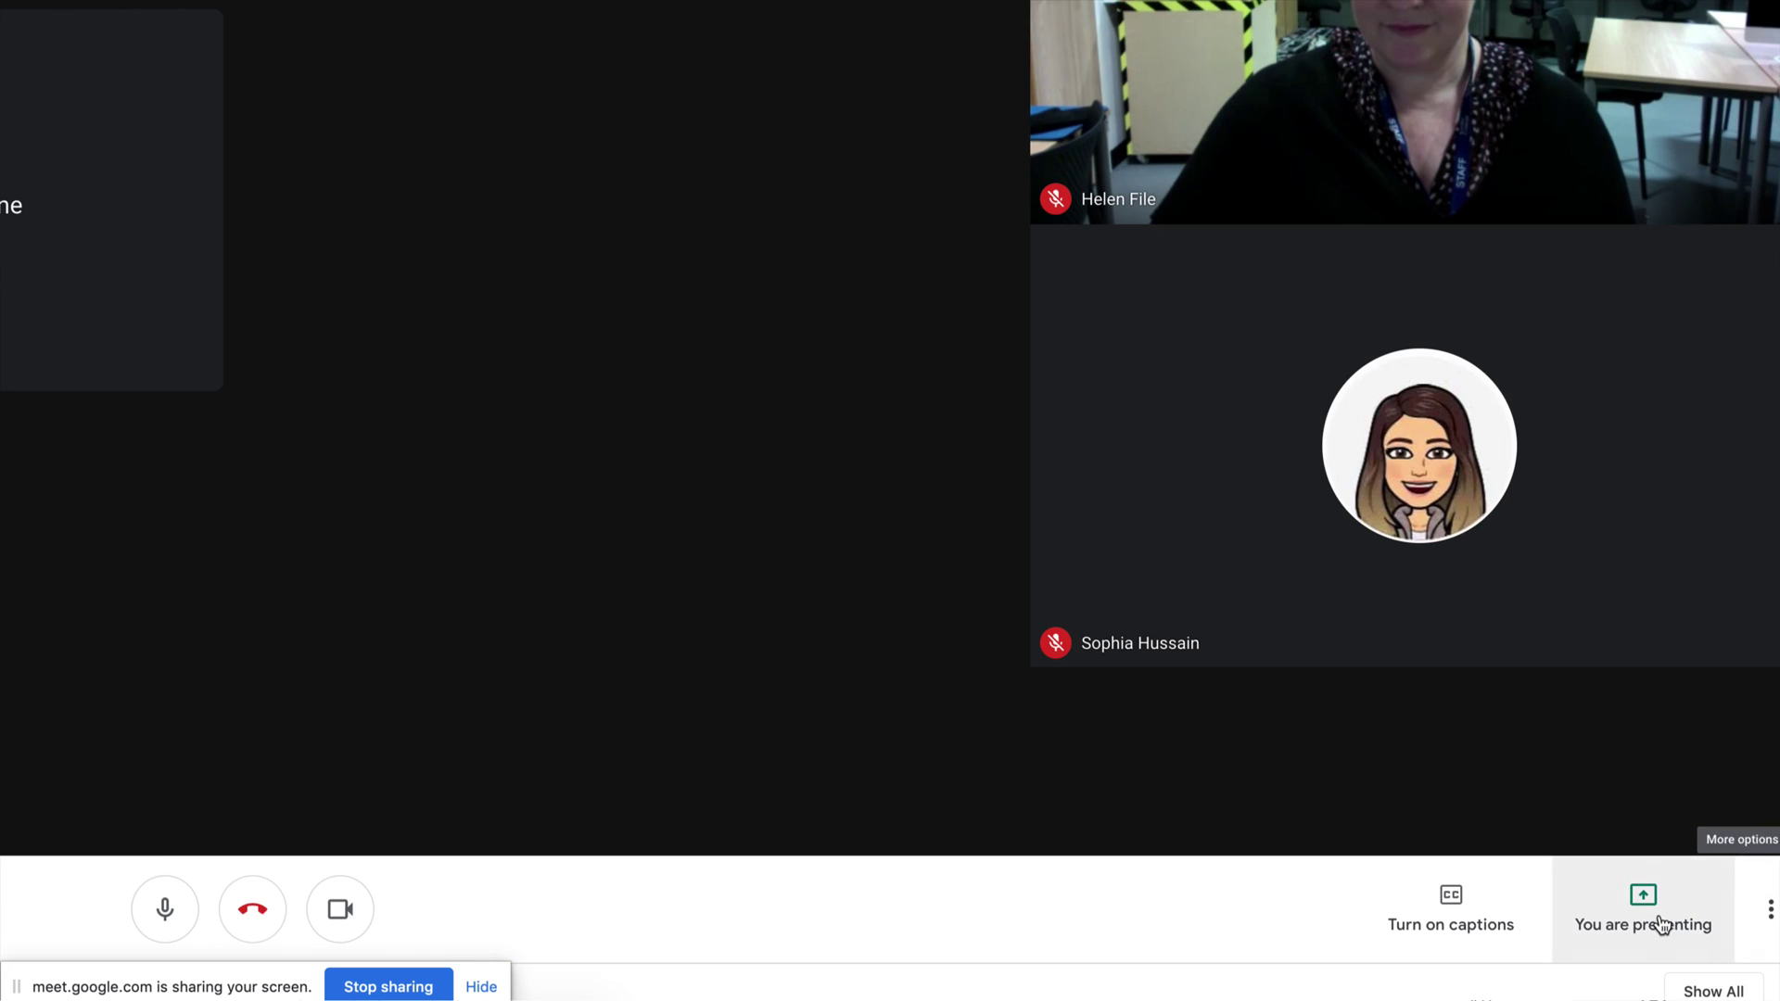
# - Stop presenting the screen and turn on live captions
pyautogui.click(1651, 923)
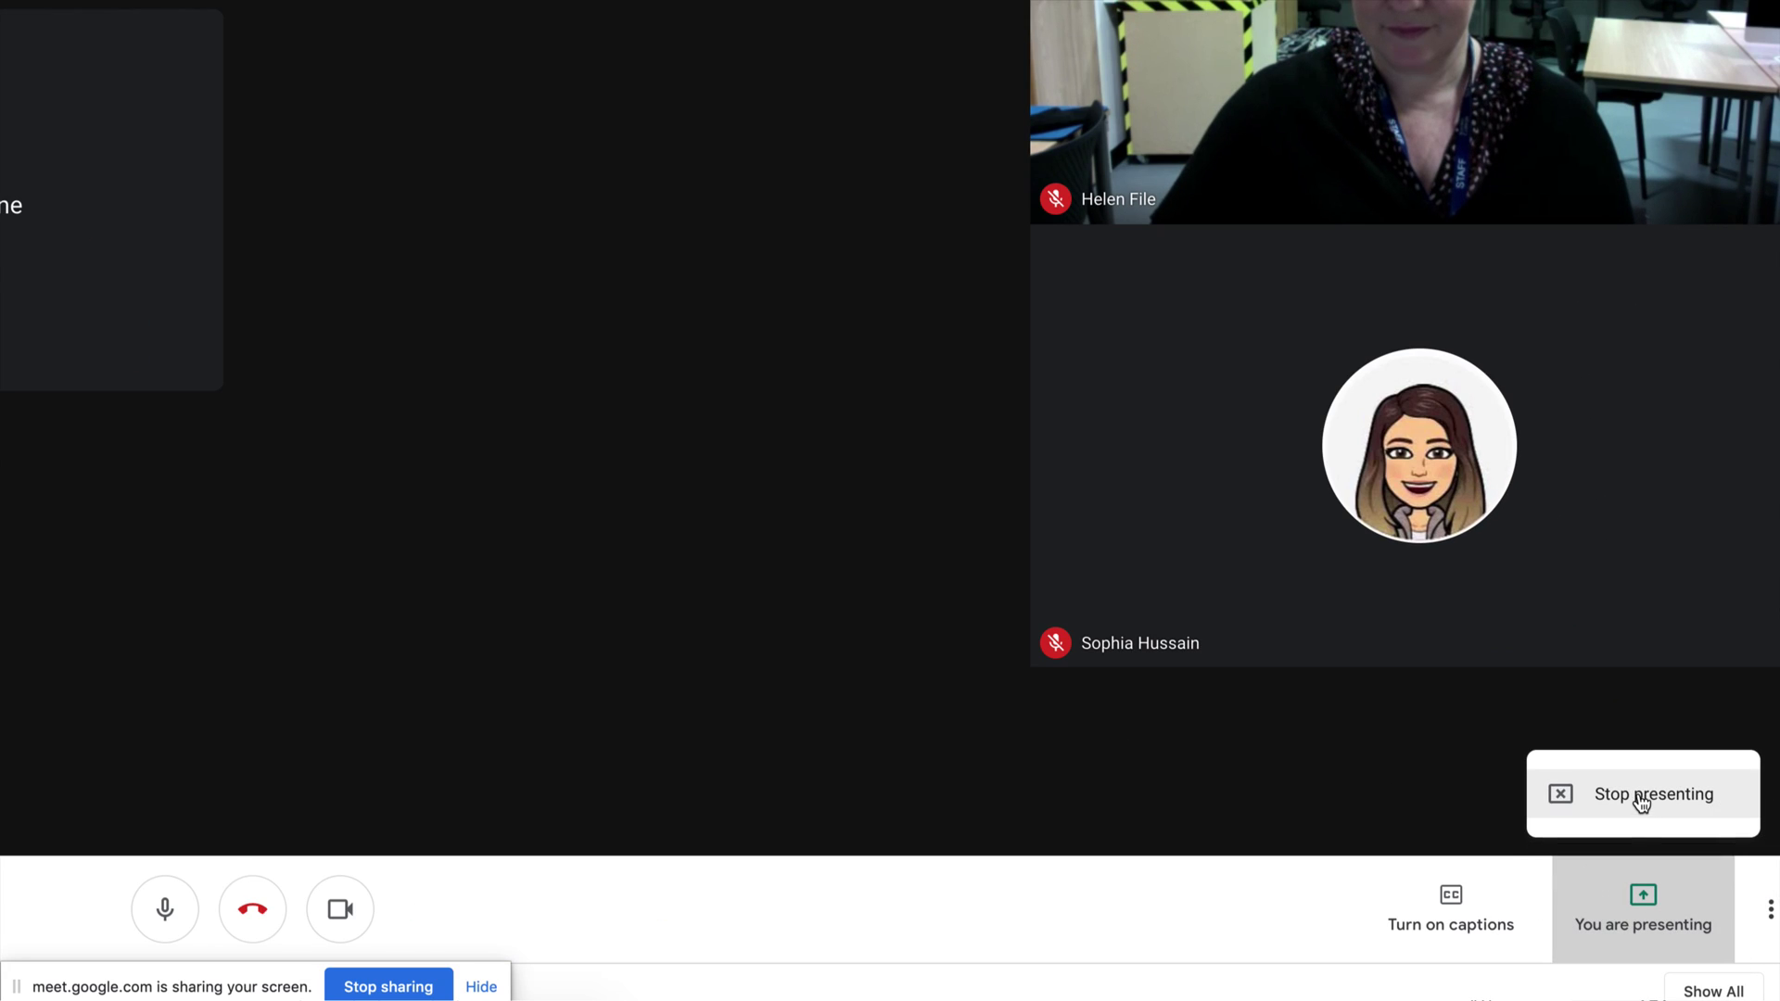
pyautogui.click(1642, 797)
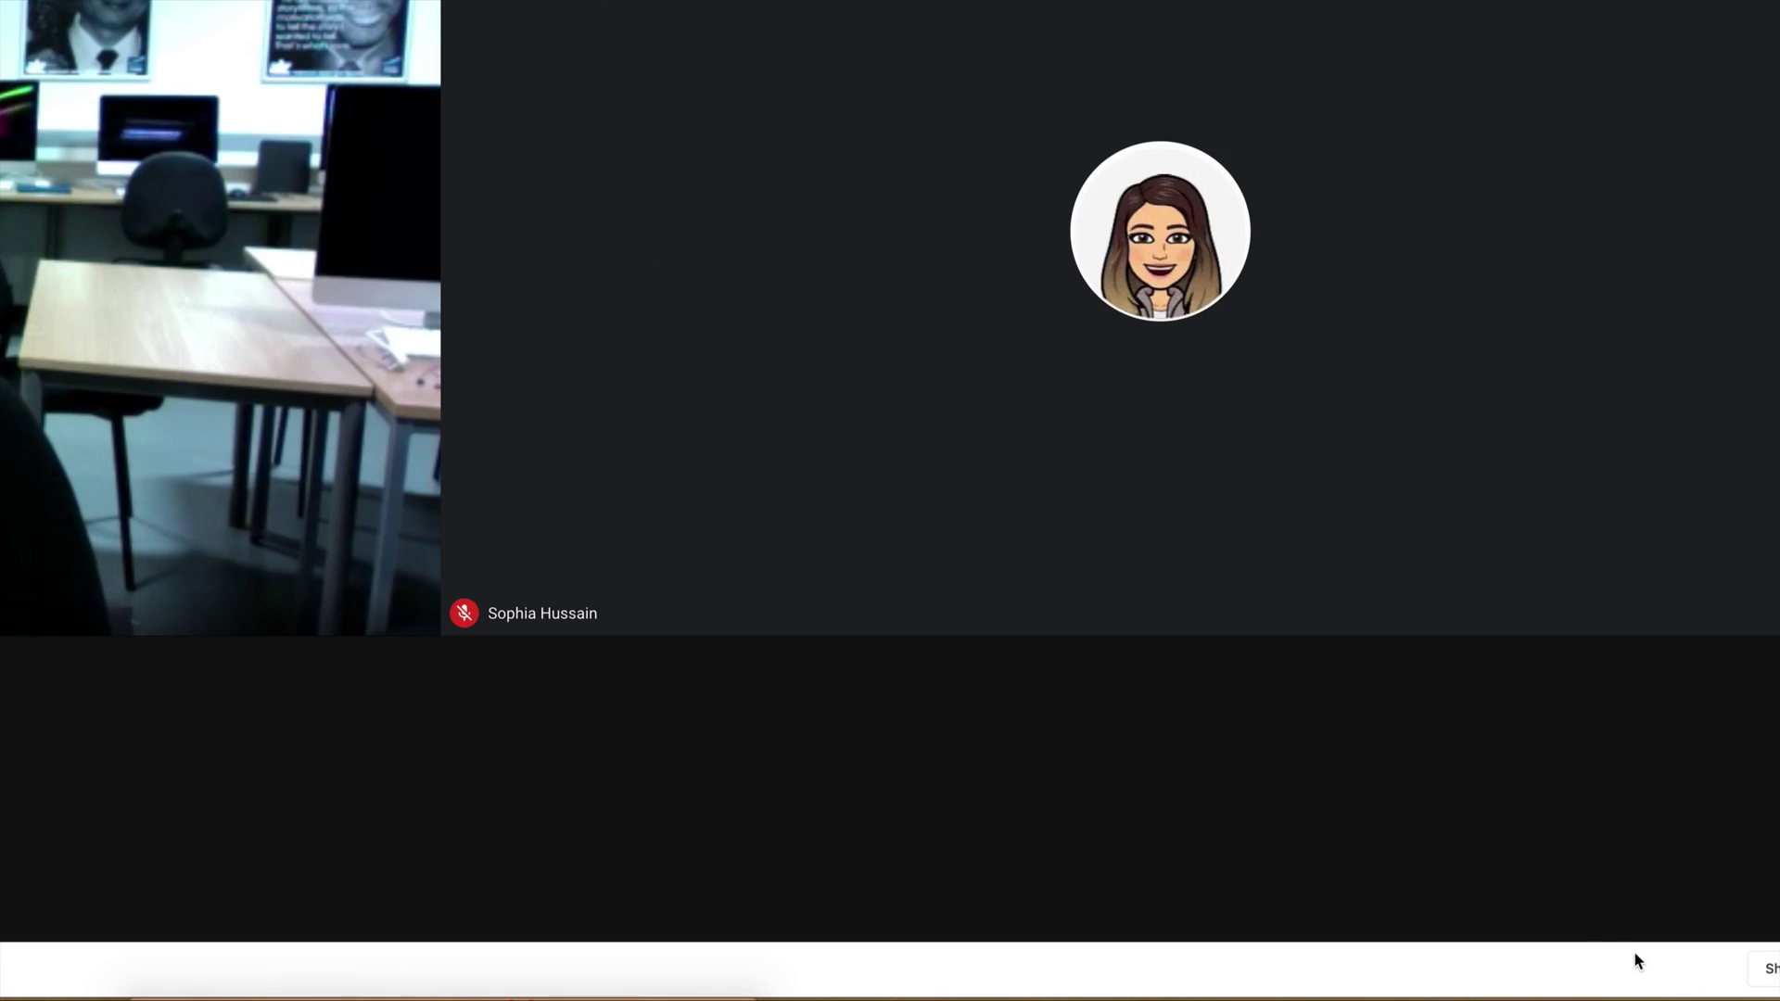
pyautogui.click(1550, 896)
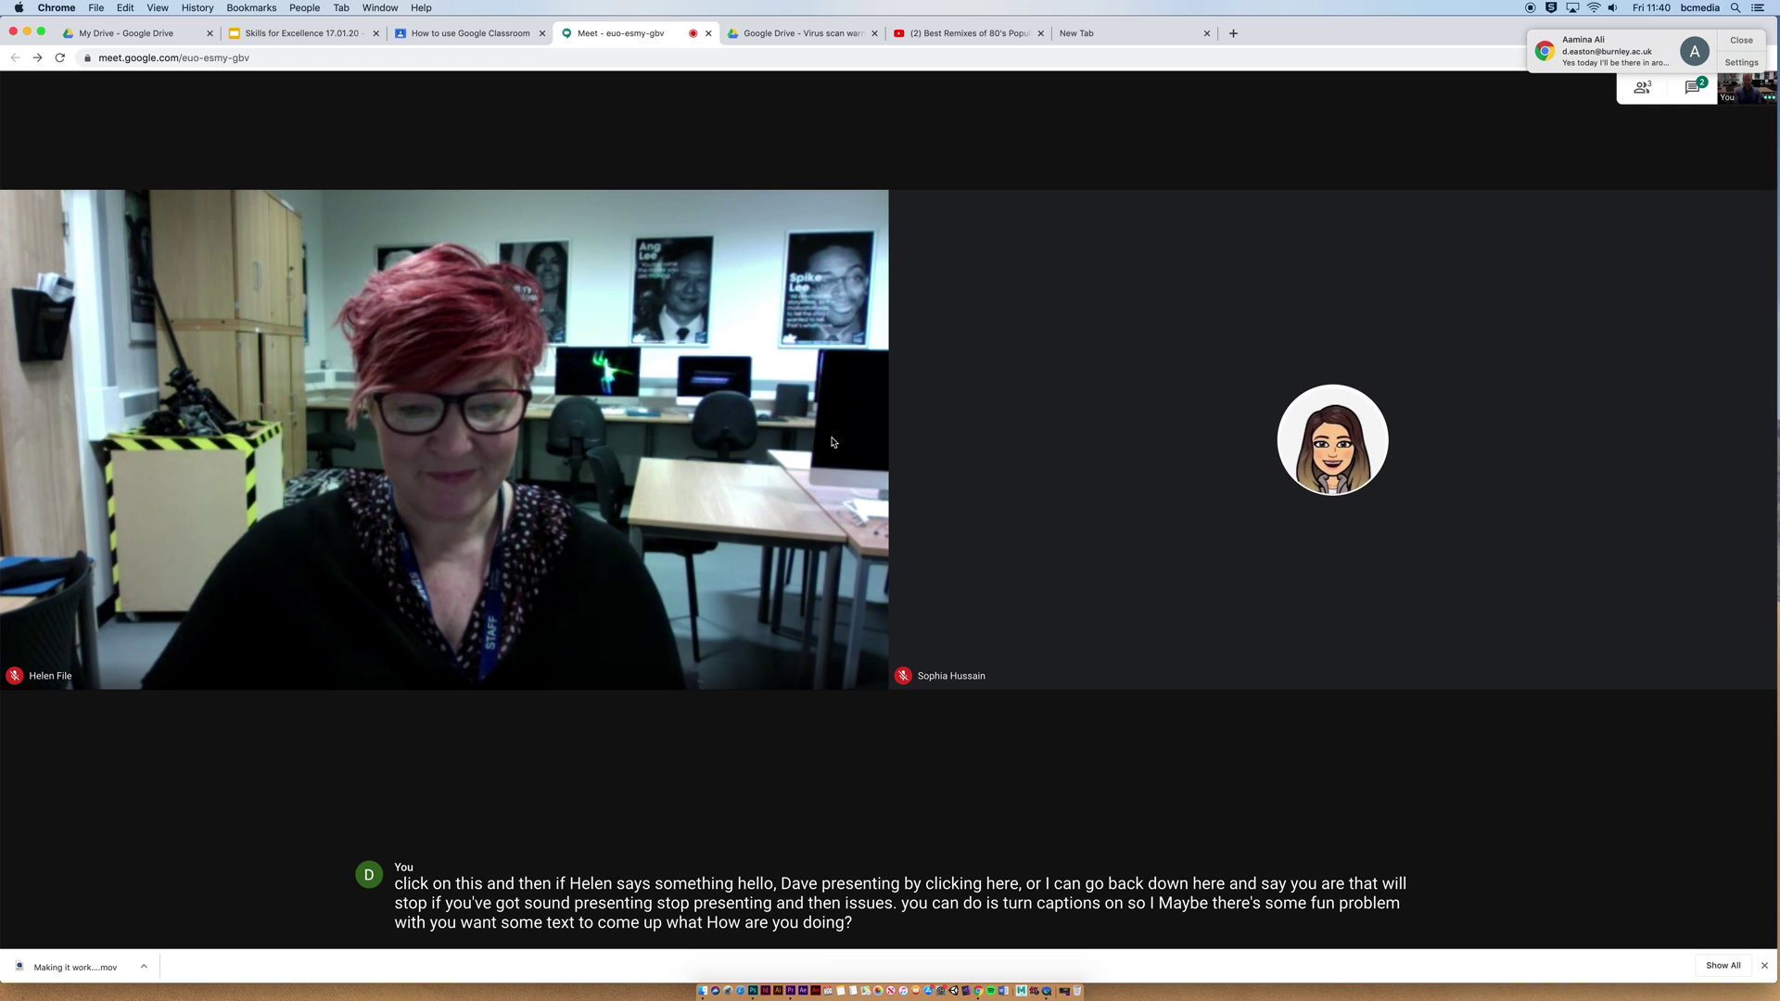
# - Turn off live captions and pin your own self-view tile to the main view
pyautogui.click(1573, 913)
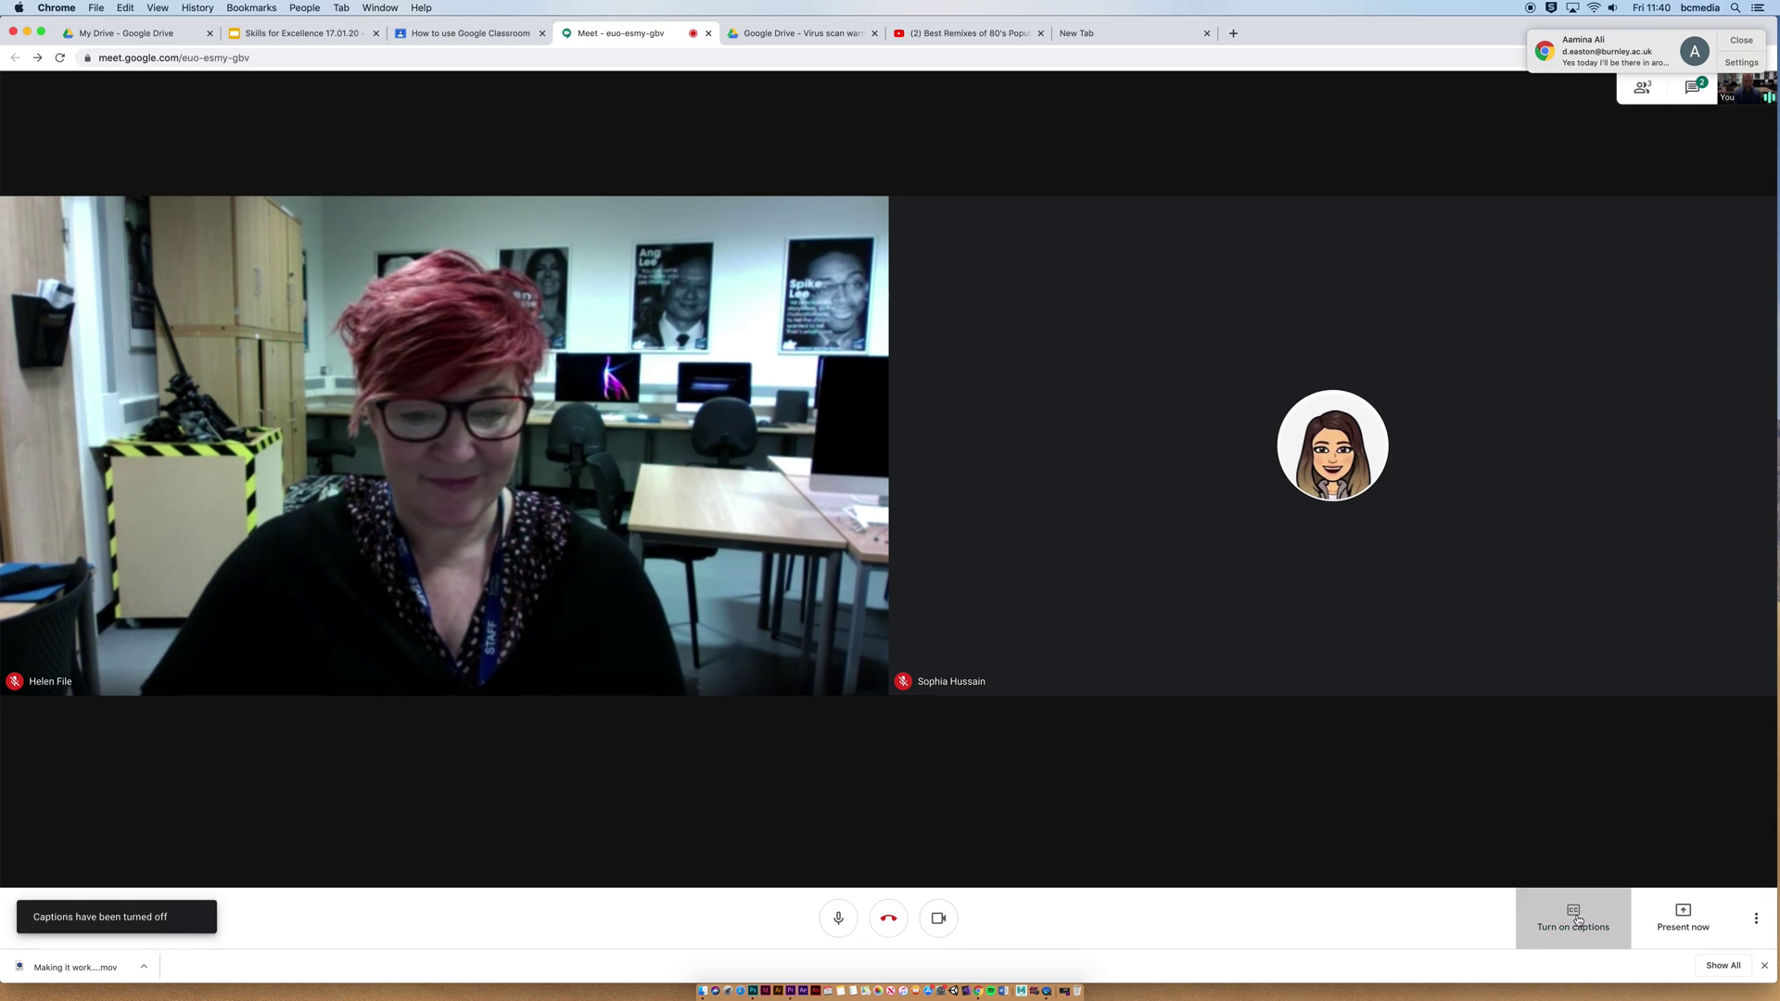
pyautogui.click(1740, 93)
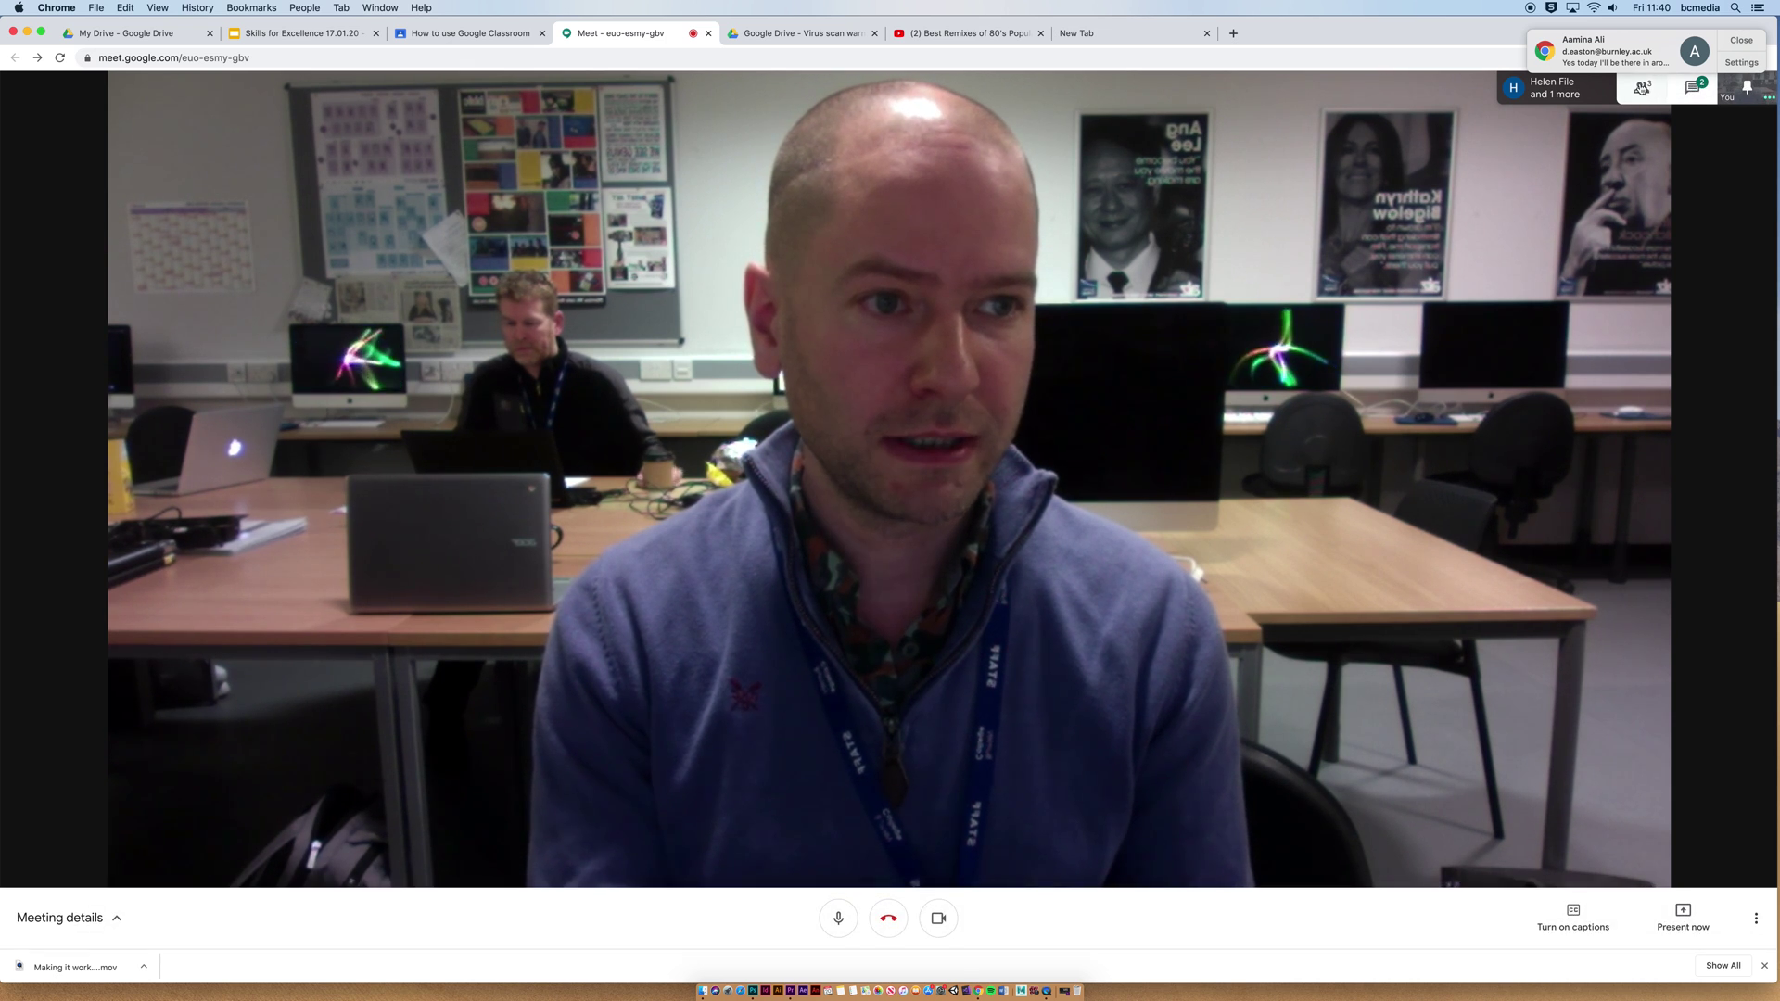
# - Pin the red-haired participant's video from the People list so it fills the main view
pyautogui.click(1641, 89)
pyautogui.click(1662, 205)
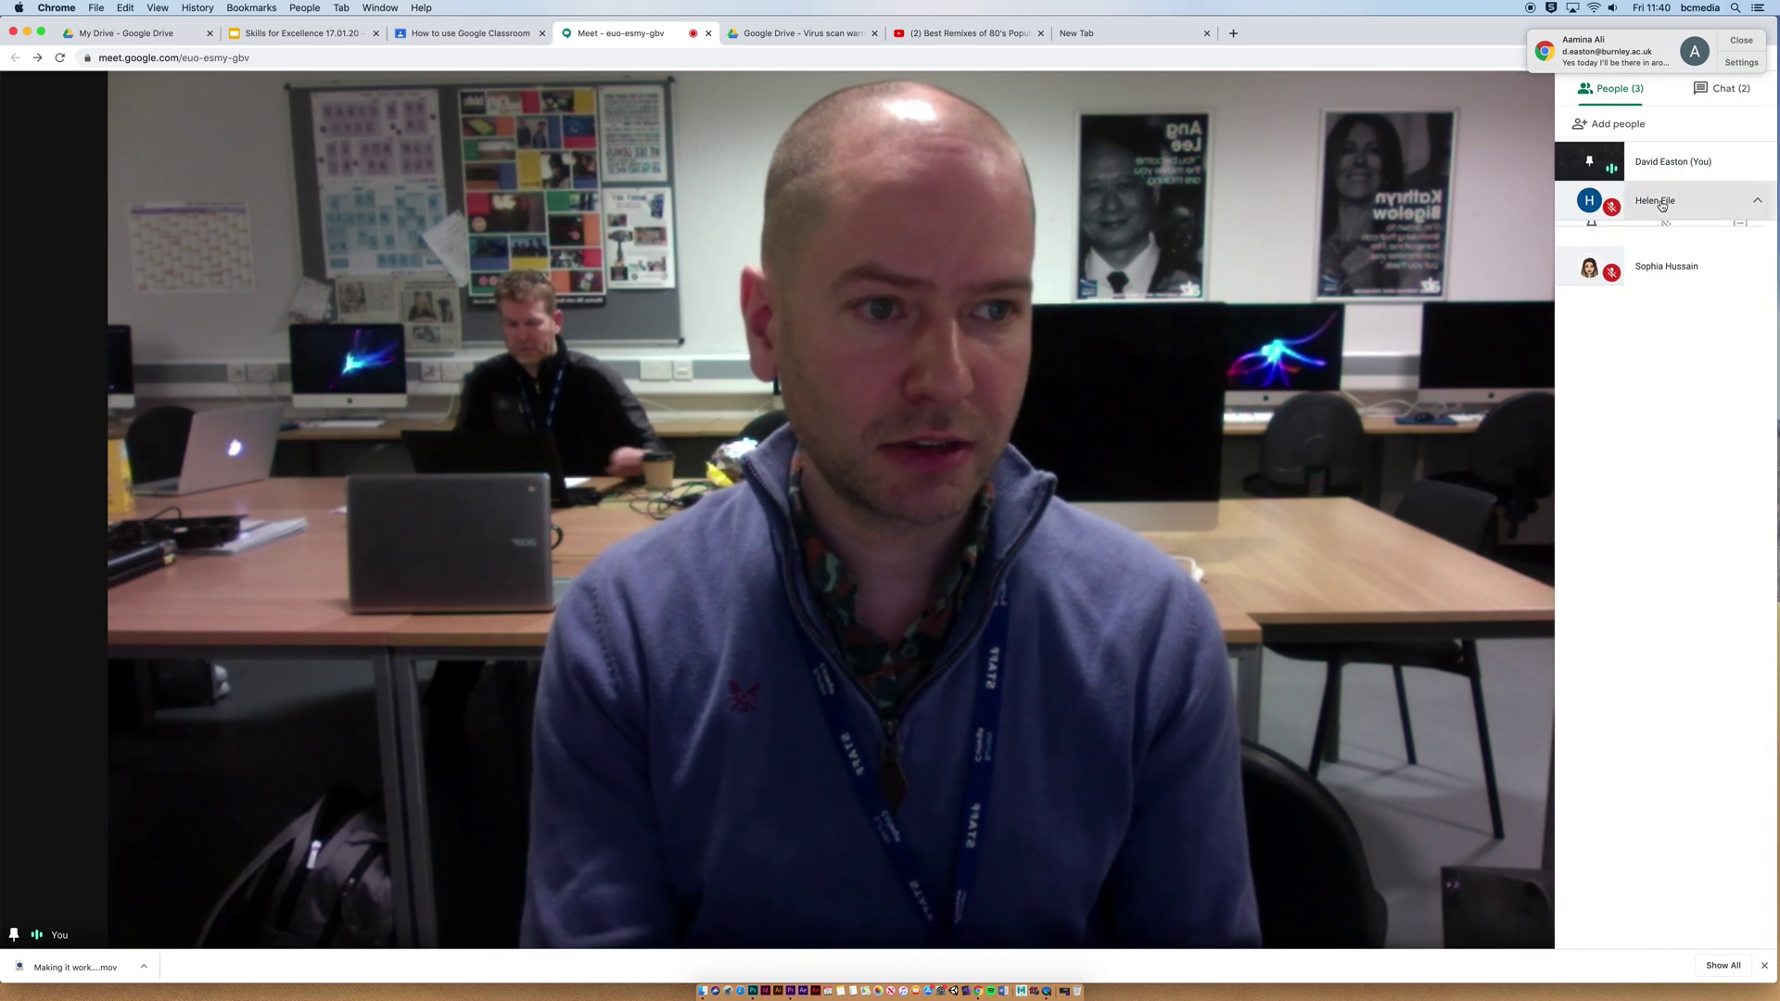
pyautogui.click(1586, 203)
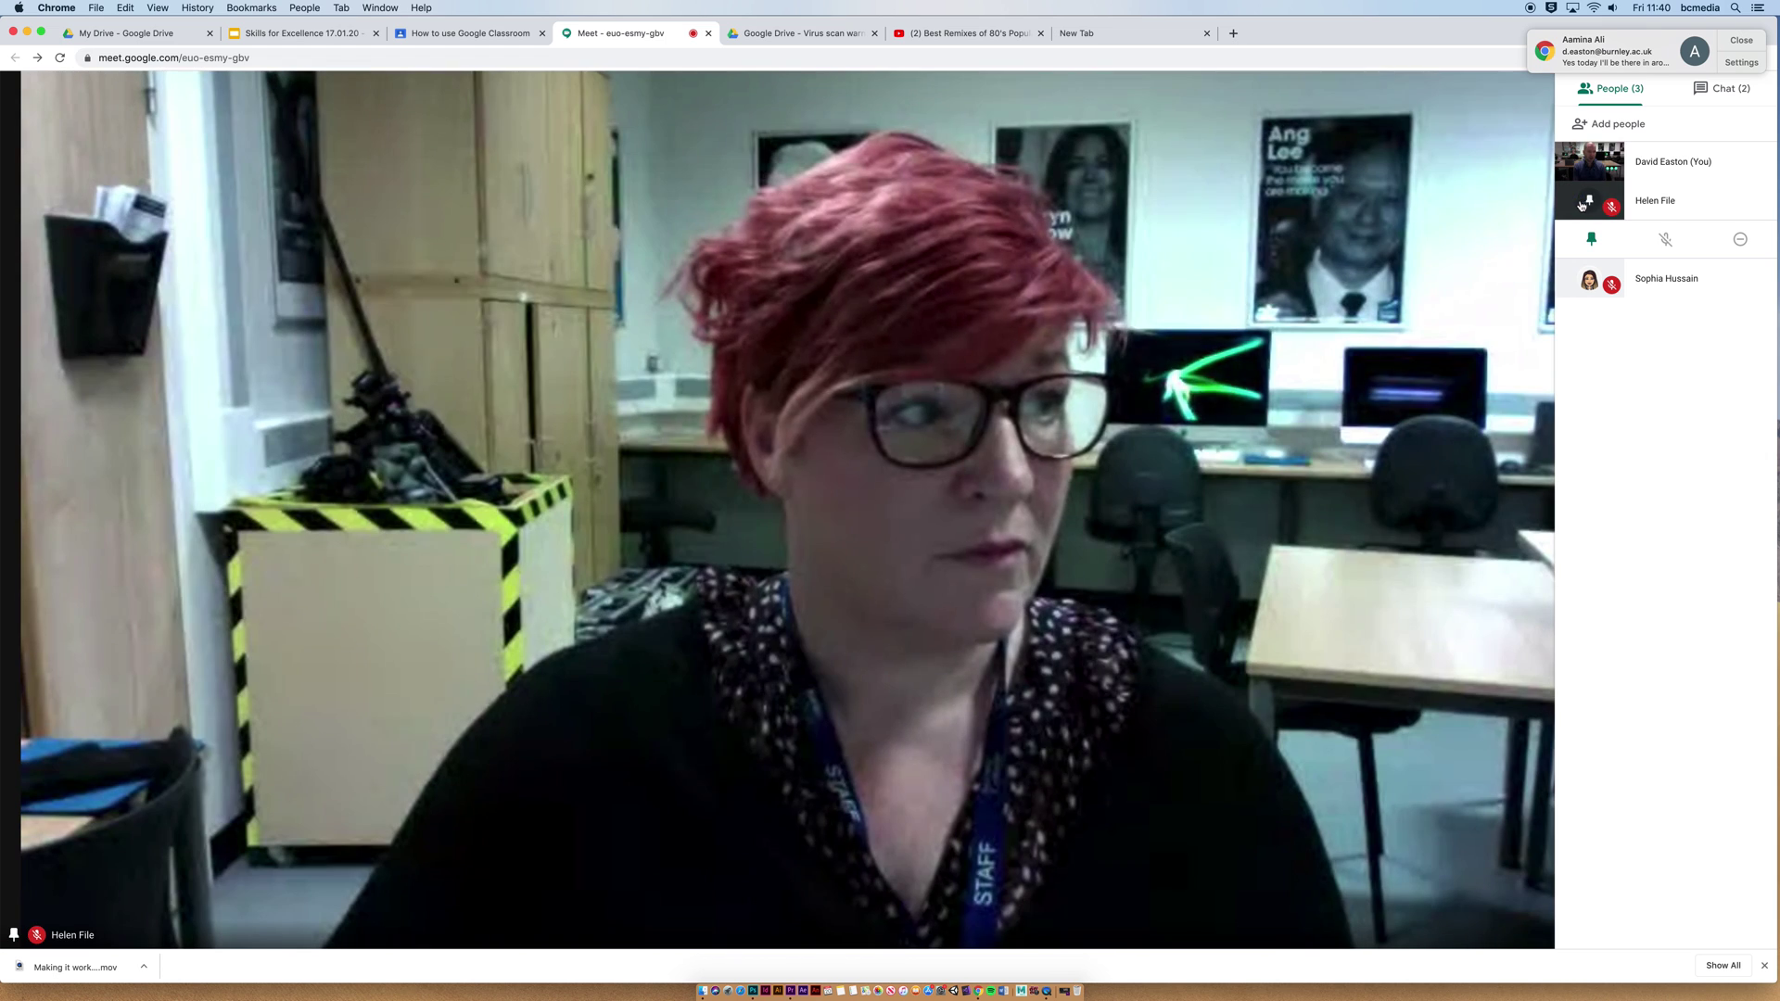
pyautogui.click(877, 515)
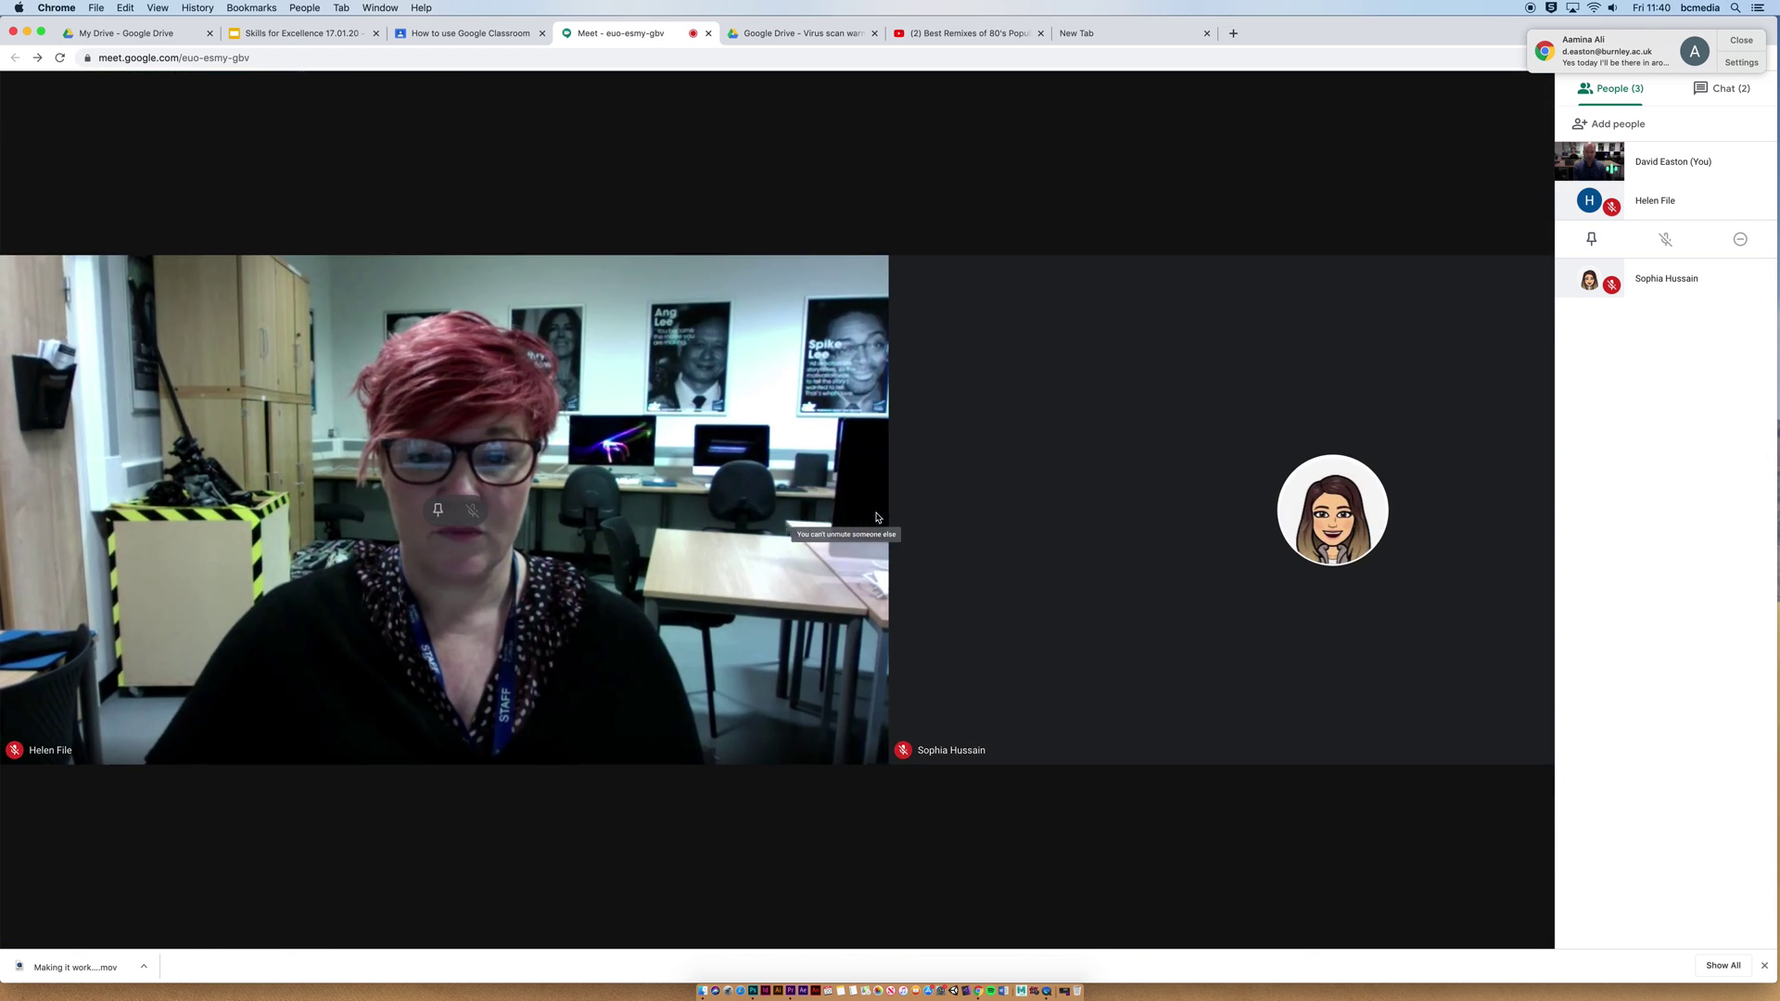
pyautogui.click(427, 511)
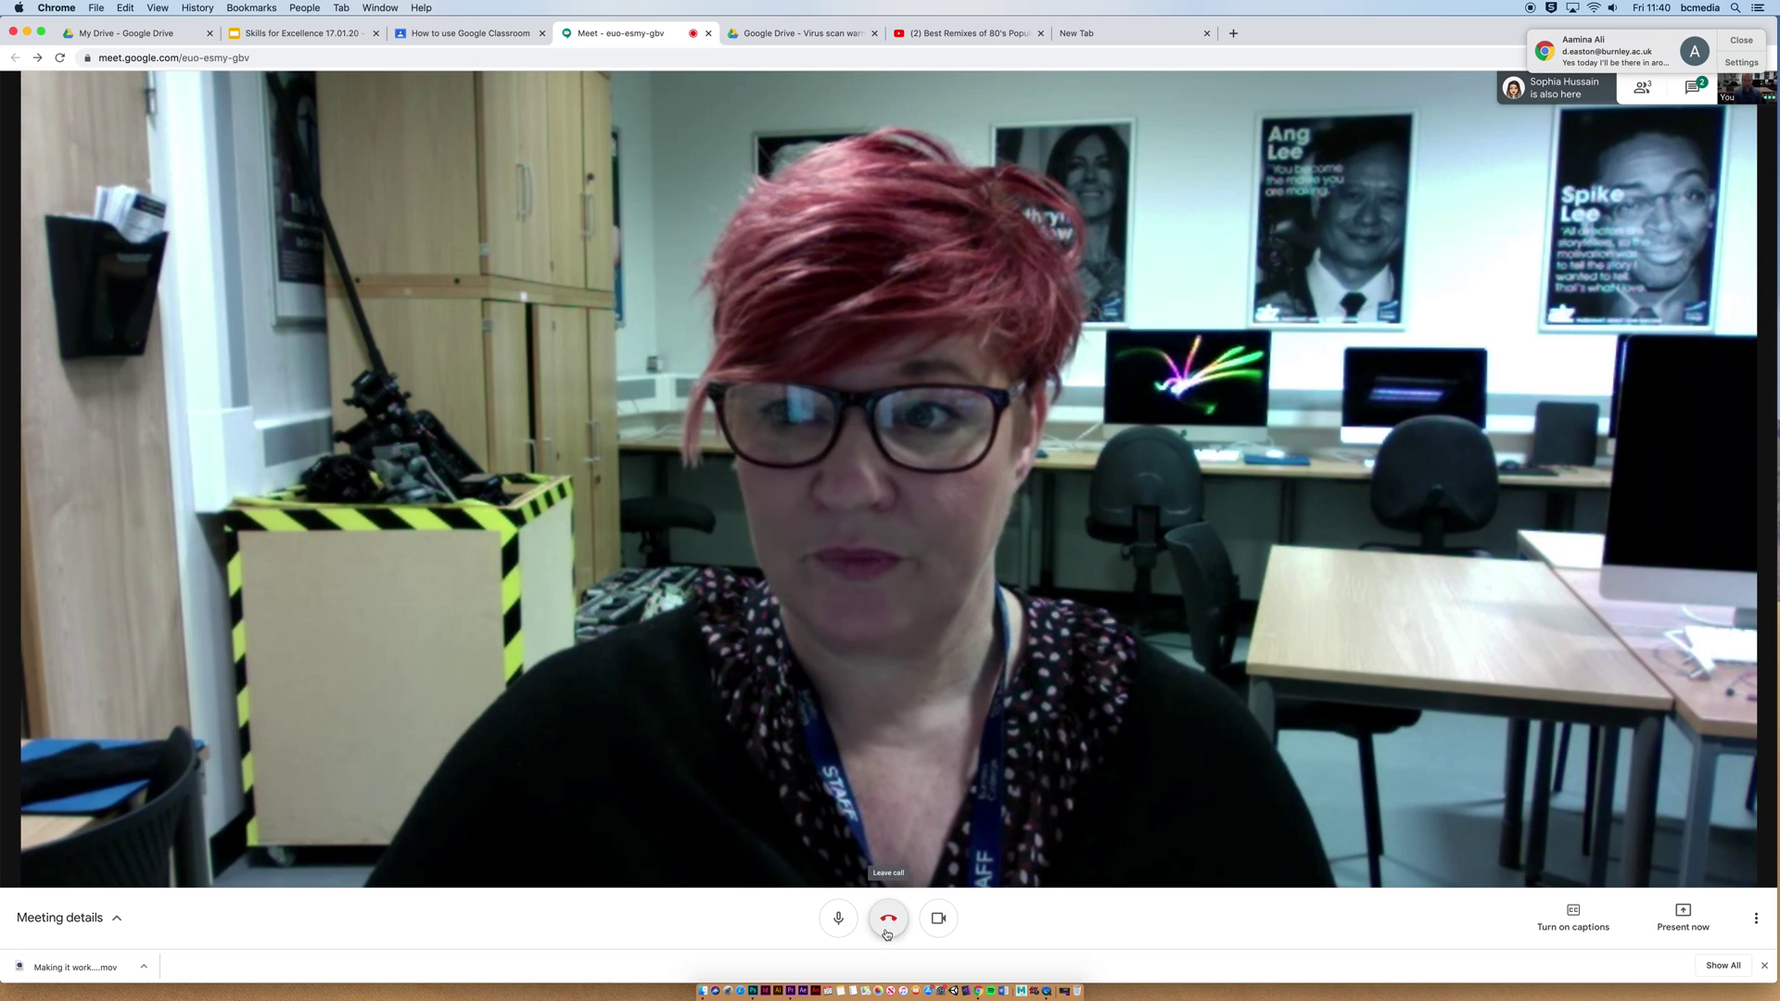
# - Hang up the Meet call and return to the 'How to use Google Classroom' stream
pyautogui.click(888, 919)
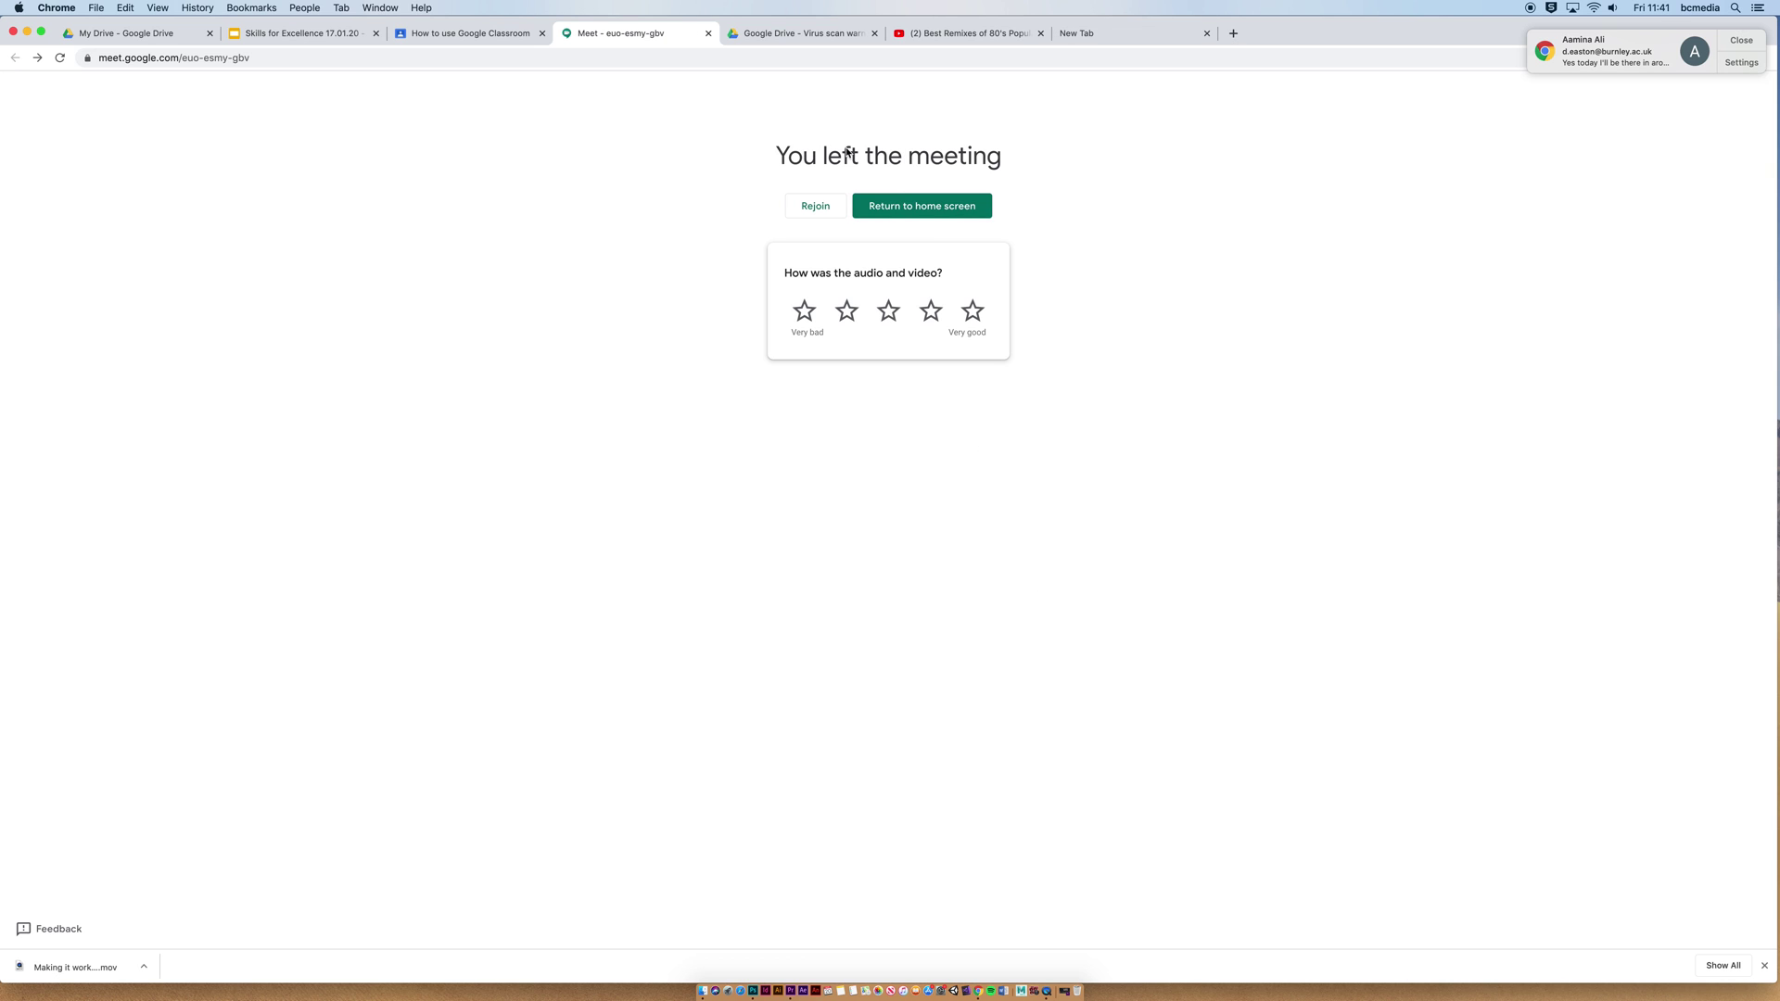
pyautogui.click(515, 33)
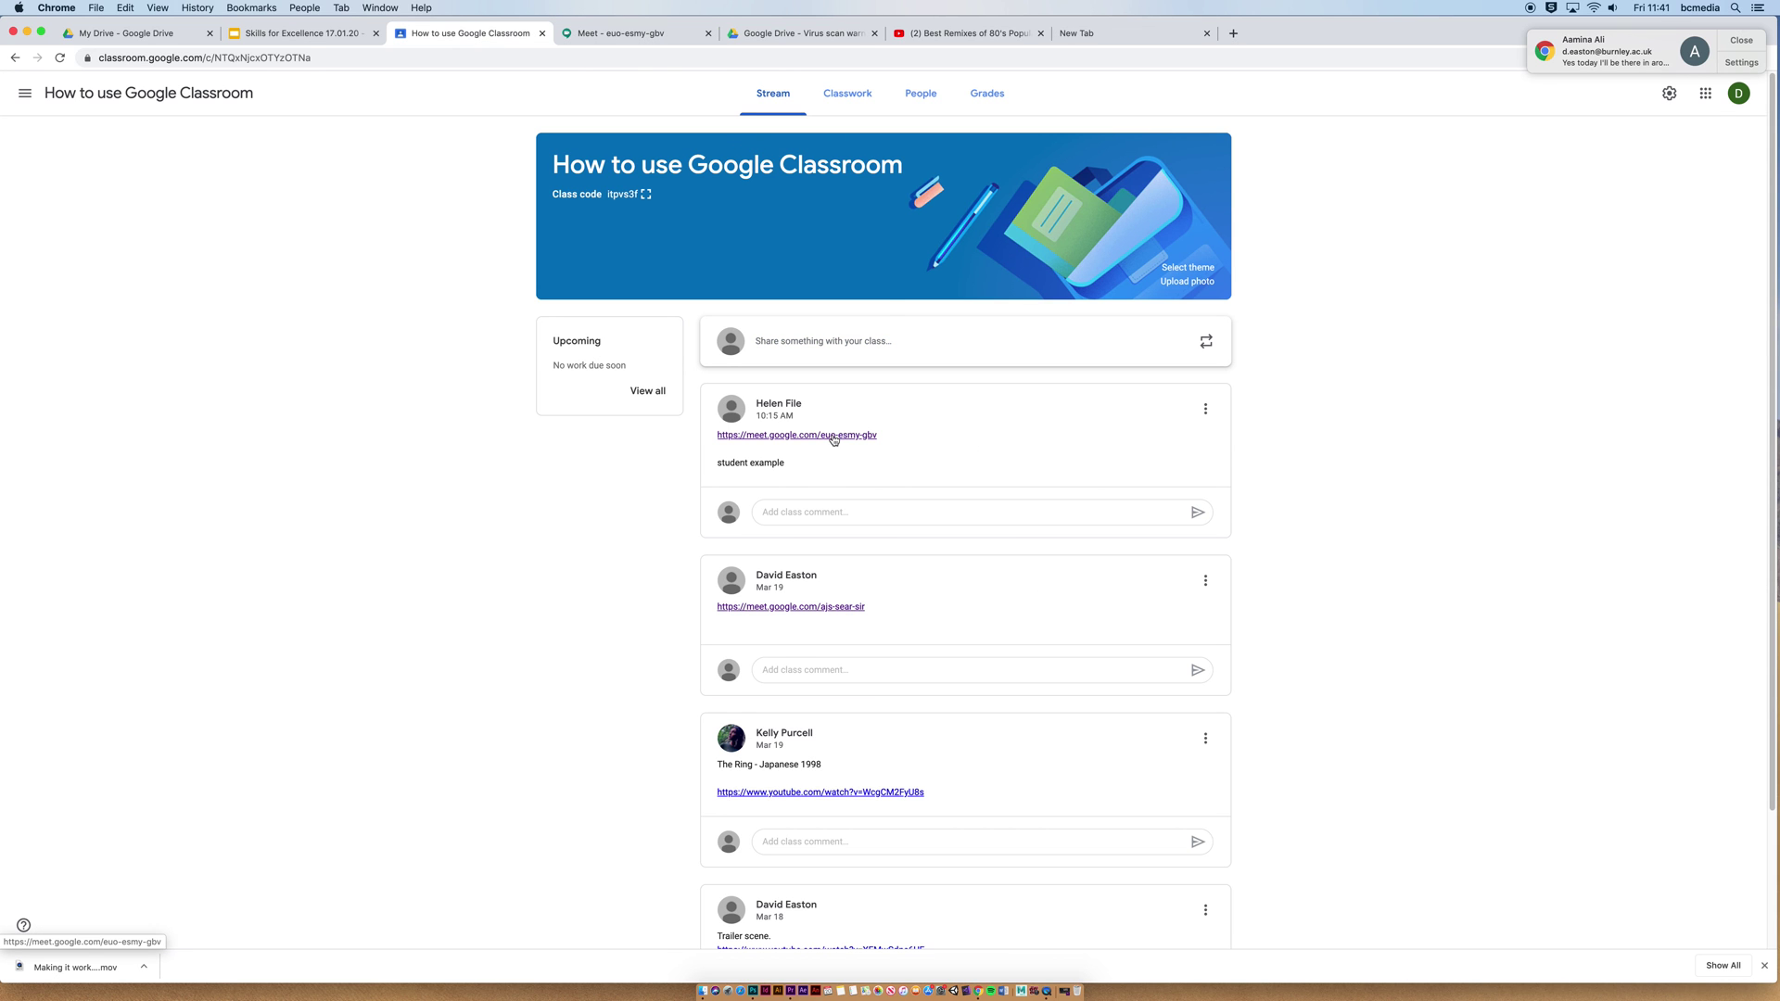